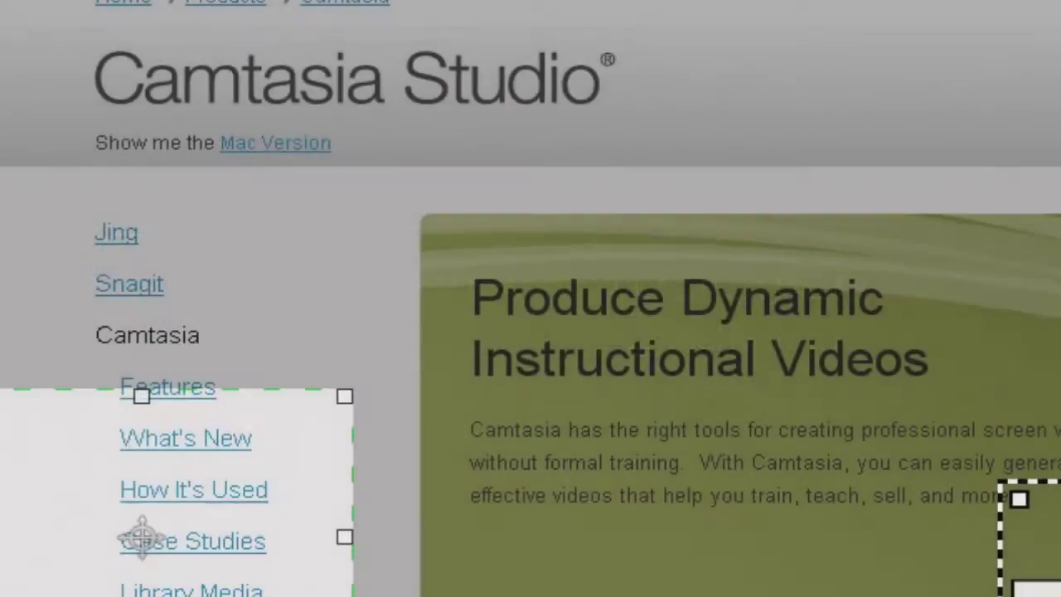
Step: Scroll through the Camtasia and Screencast-O-Matic web pages, then minimize the browser
scroll(531, 332, down, 3)
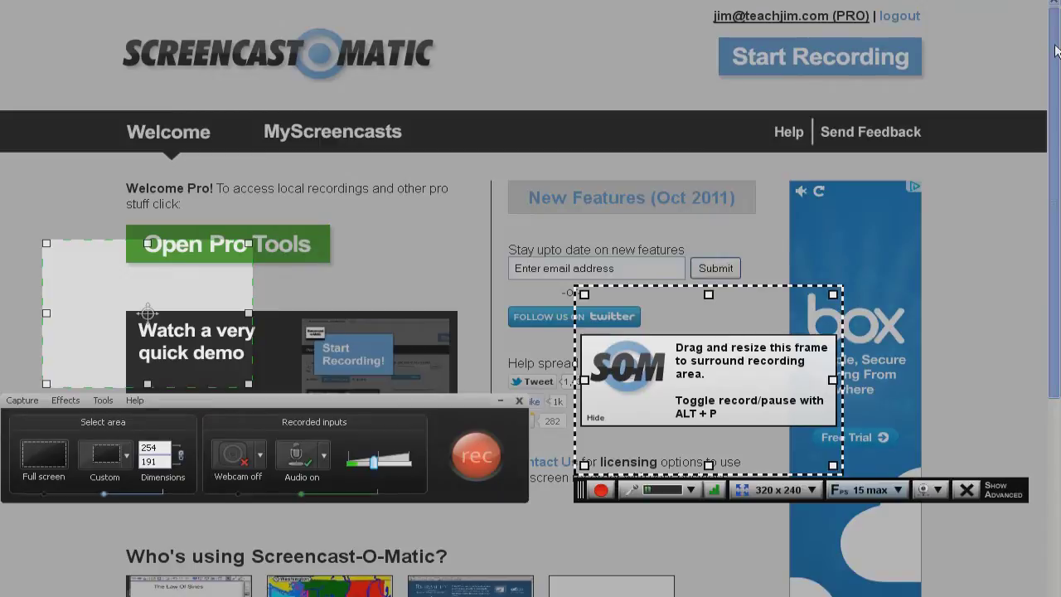
drag(1056, 52, 1059, 373)
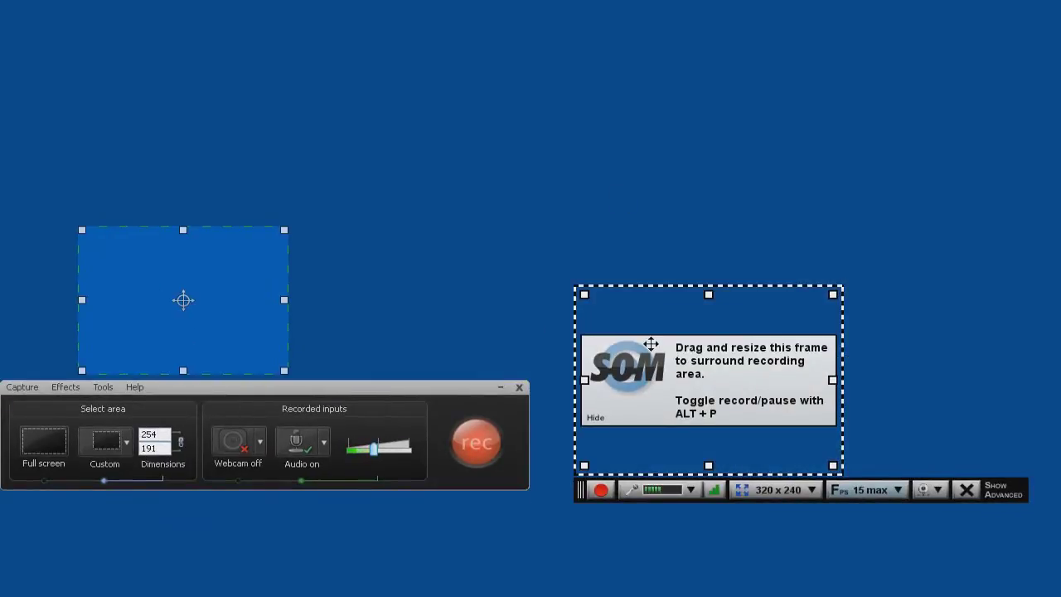
Step: Set both Camtasia Recorder's and Screencast-O-Matic's capture frames to 1024 x 768
drag(672, 369, 673, 353)
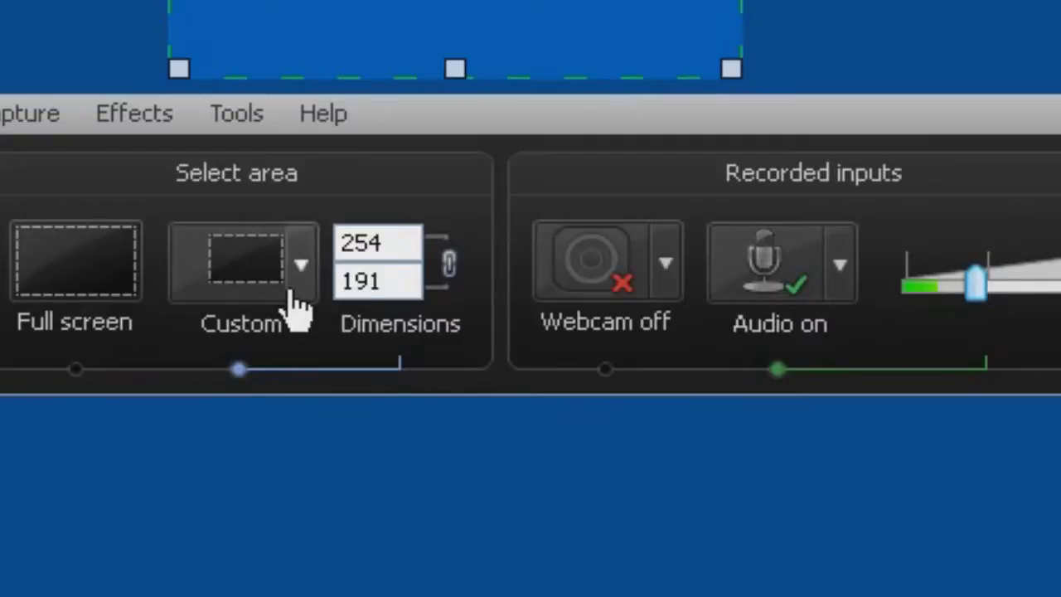
click(300, 277)
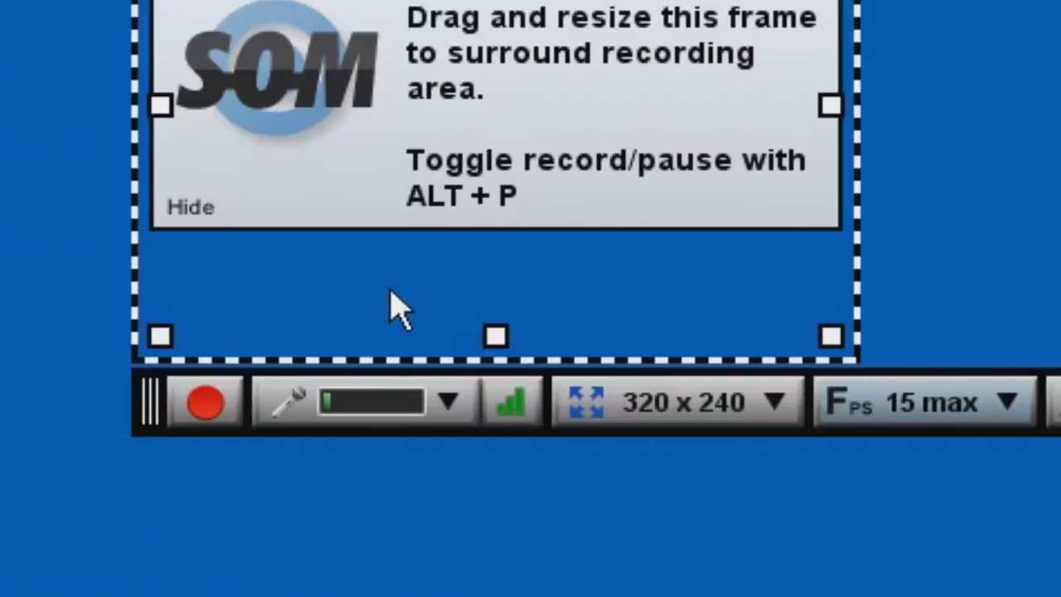
click(774, 405)
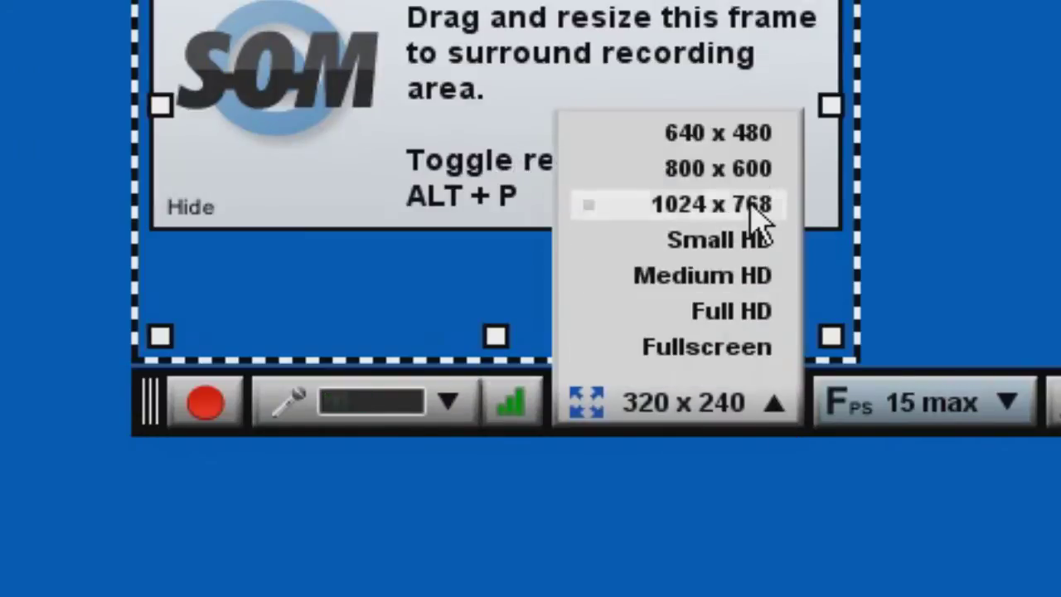
click(754, 209)
click(803, 403)
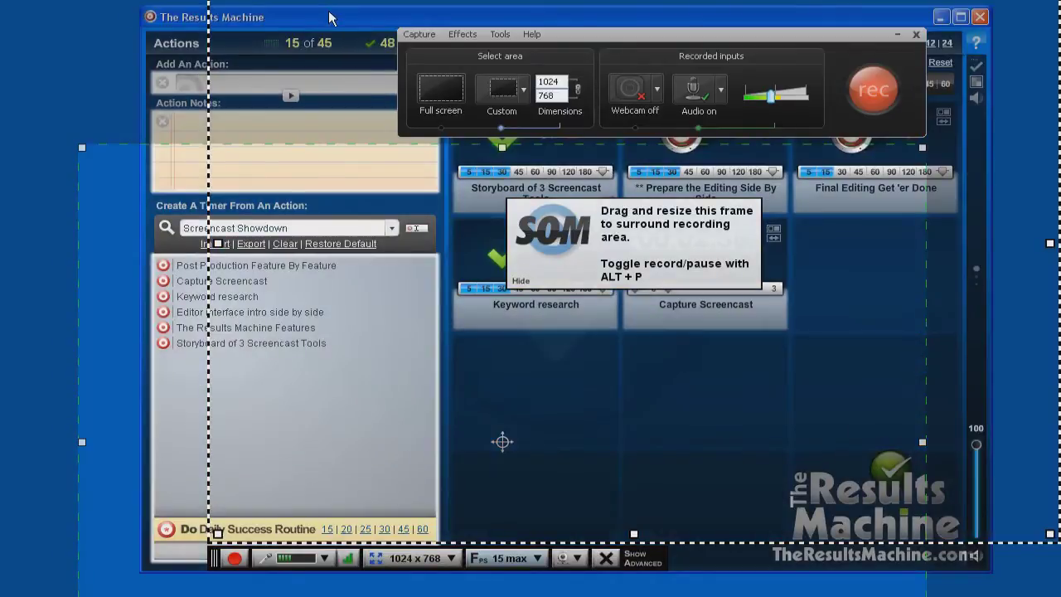
Step: Align the capture frame over The Results Machine window and start recording in both Camtasia and Screencast-O-Matic
drag(325, 28, 330, 91)
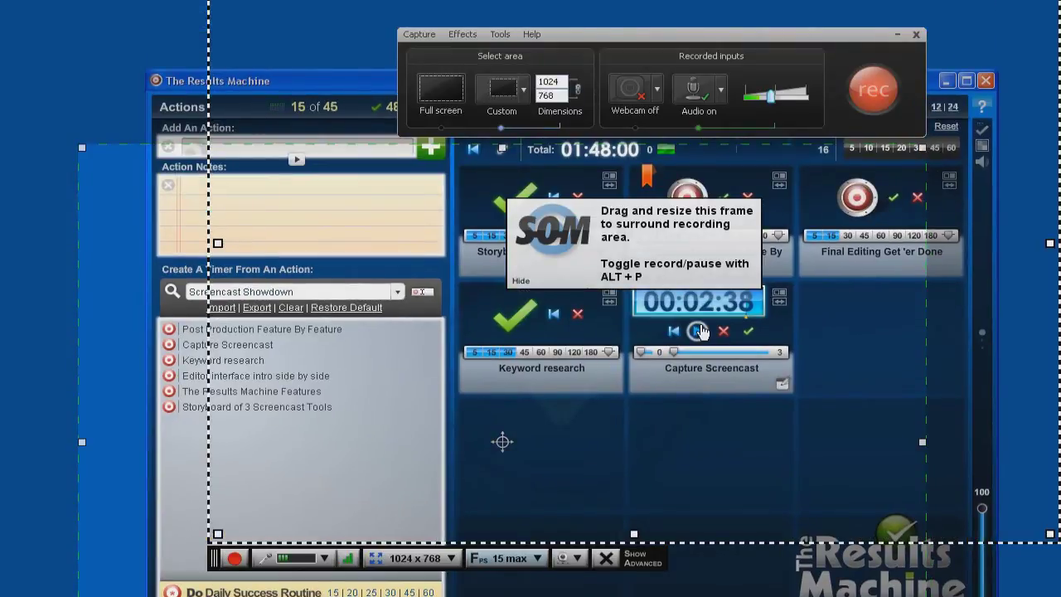
drag(347, 80, 348, 28)
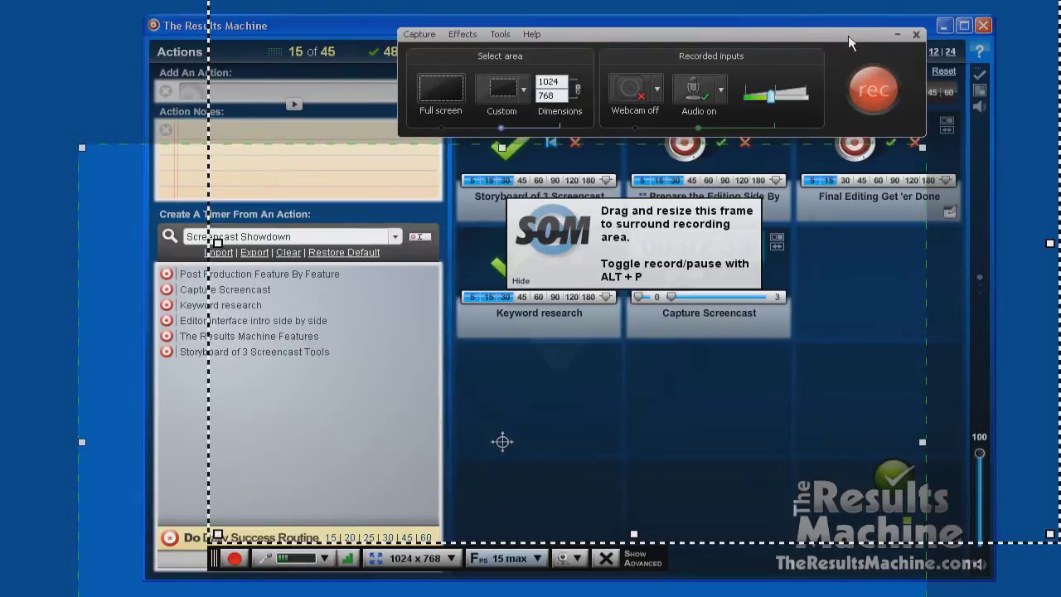
drag(444, 458, 366, 458)
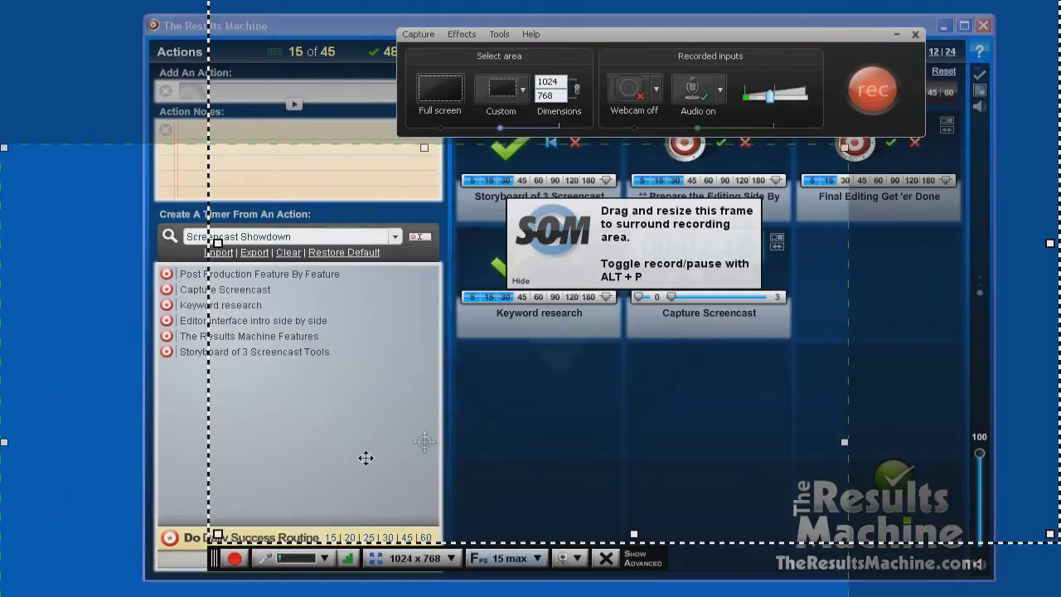
click(874, 94)
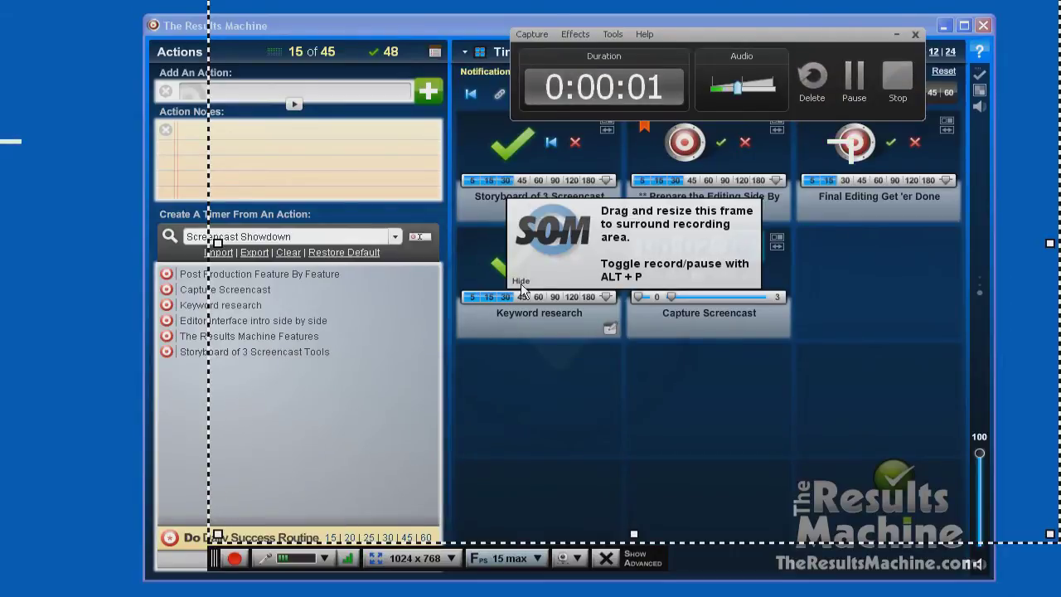
key(alt+p)
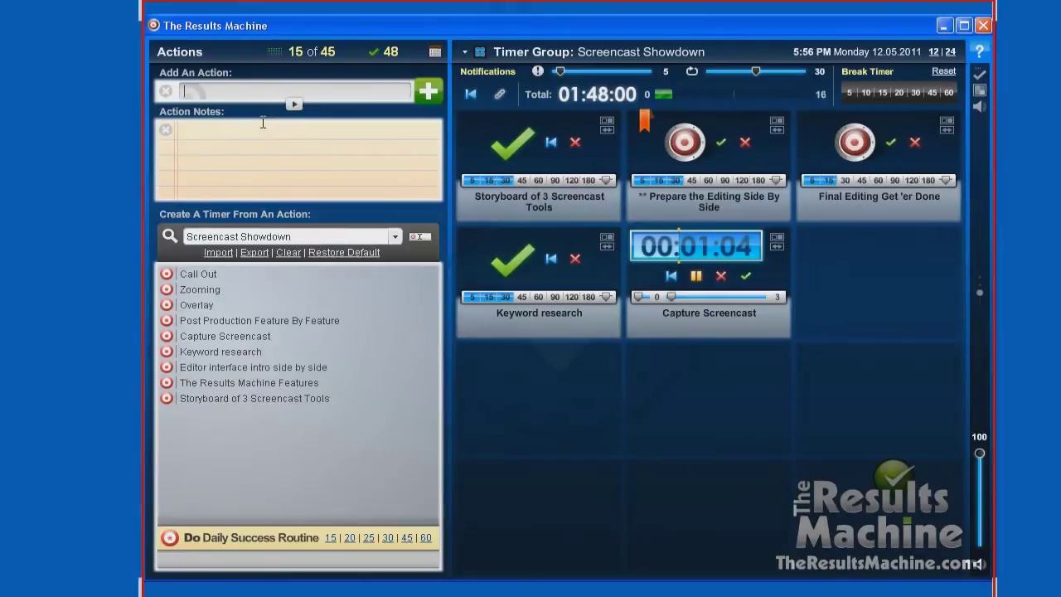
Step: Add a '10 *** Process' timer action in The Results Machine
text(10 *** Process)
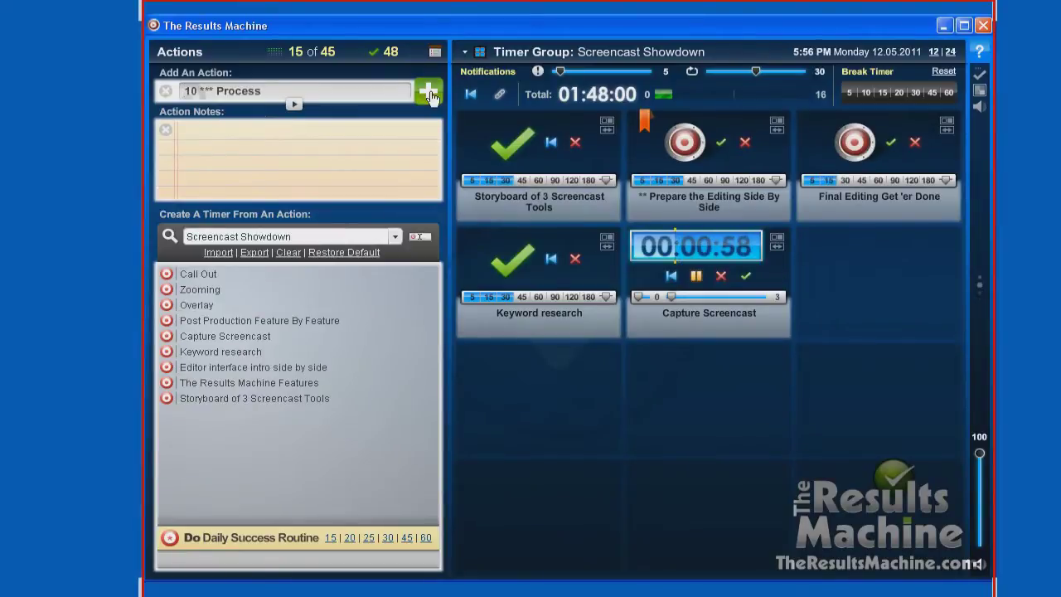
click(431, 97)
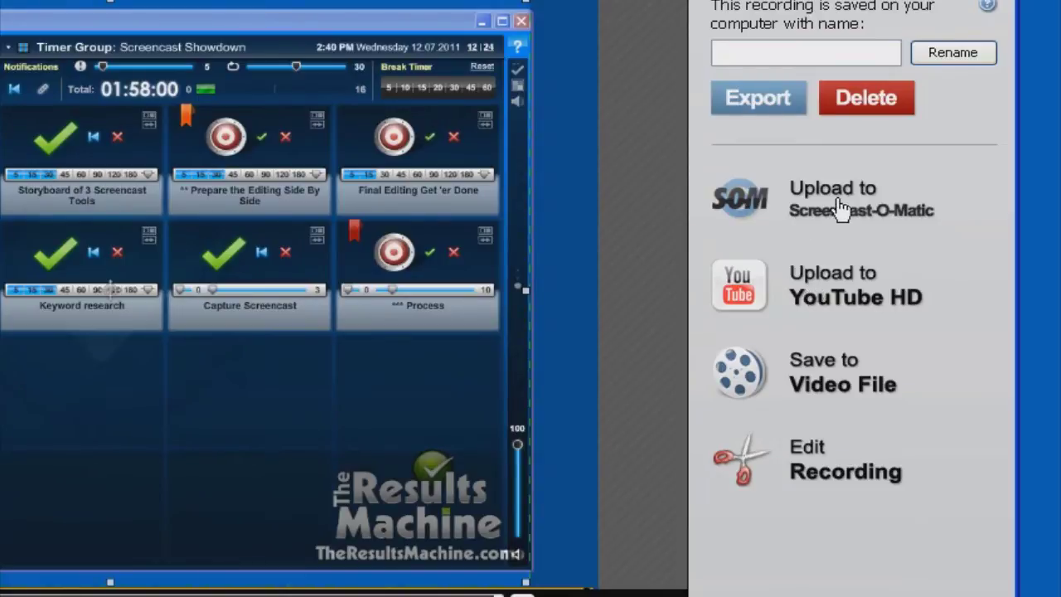
Step: Open Screencast-O-Matic's finished recording in the Tools editor with Edit Recording
click(817, 485)
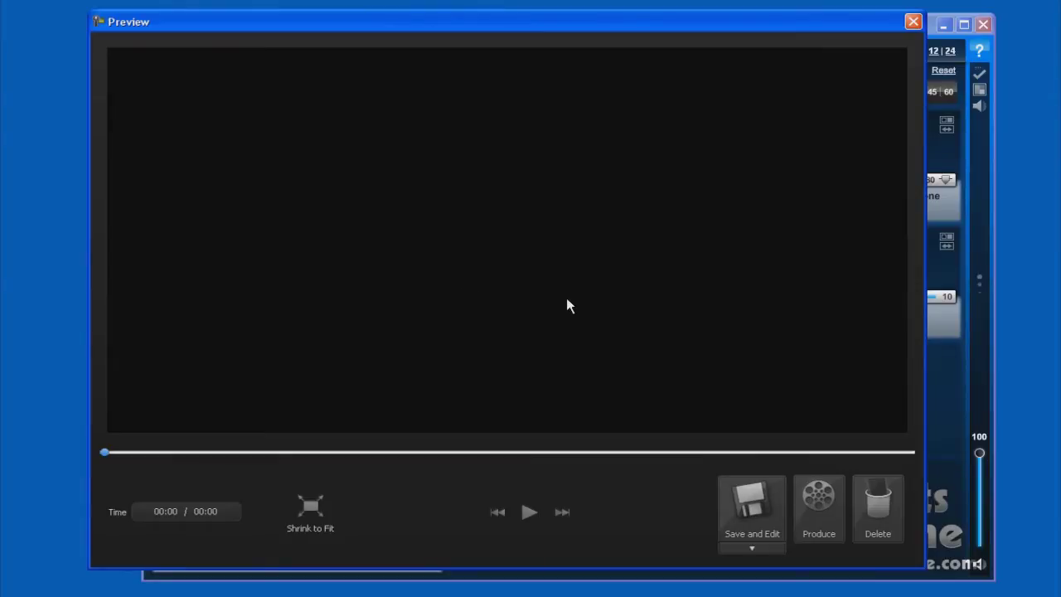
Step: Preview the Camtasia capture briefly, then save it as capture-3 for editing
click(529, 512)
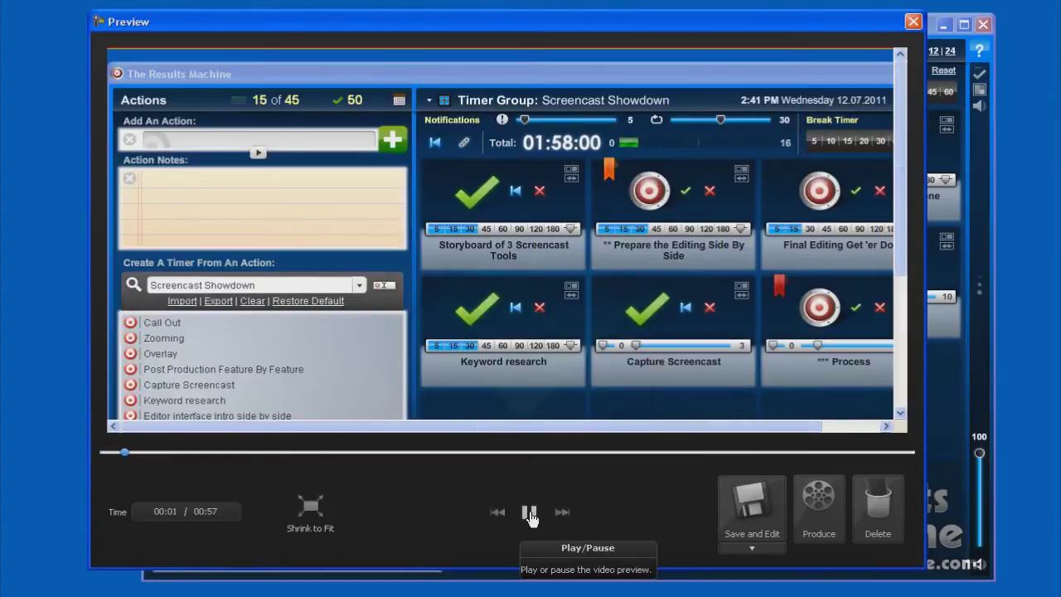
click(530, 514)
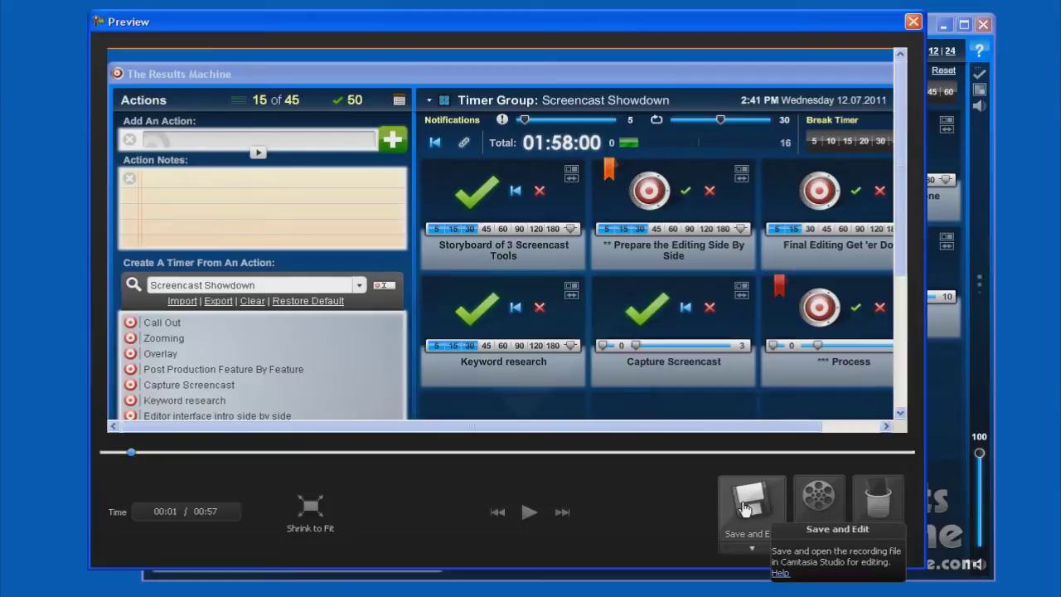
click(745, 508)
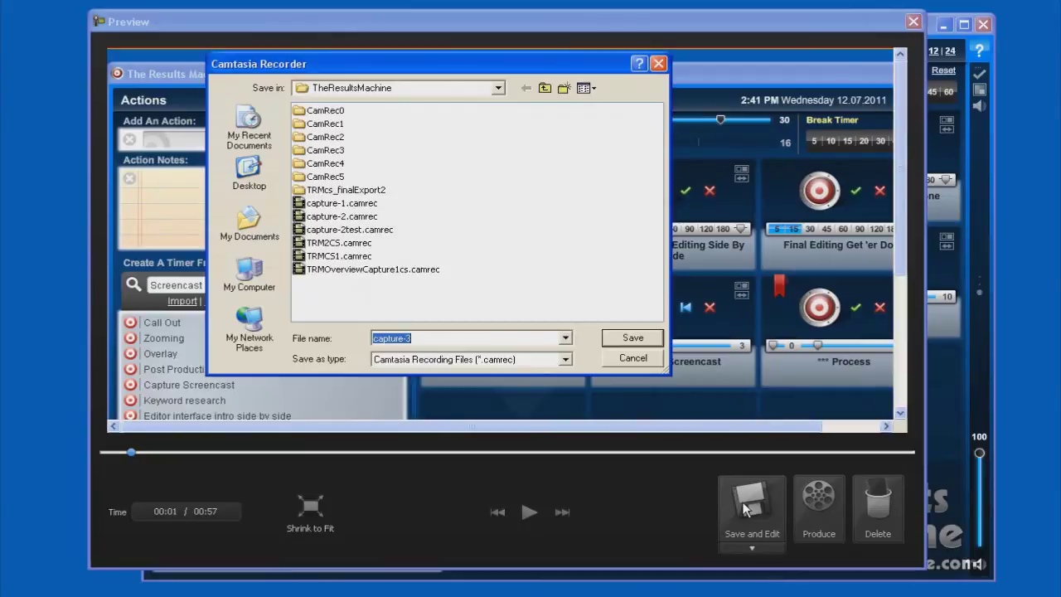
click(653, 338)
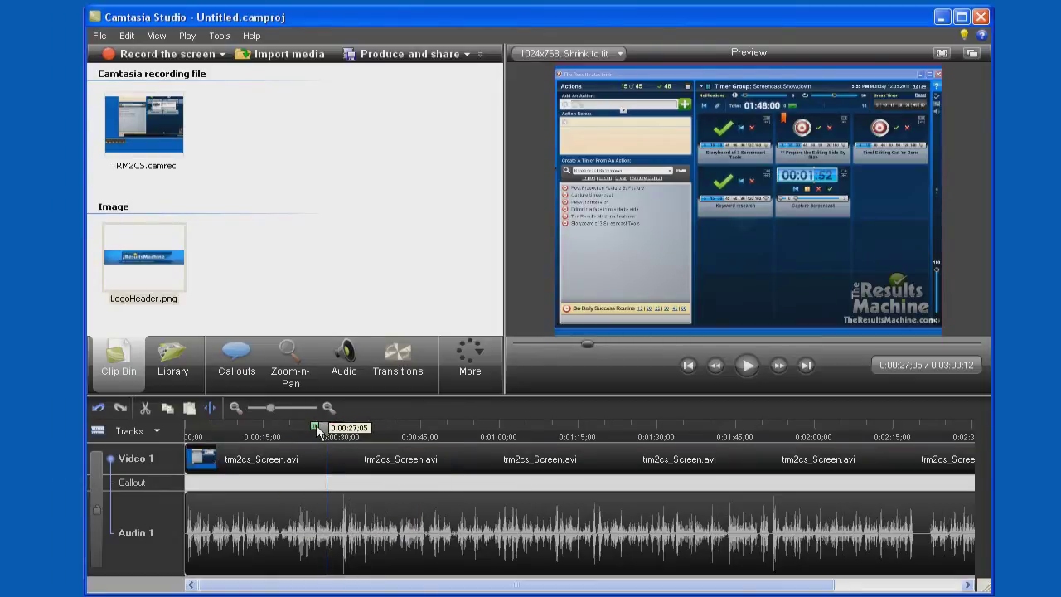
Step: Cut the first 27 seconds from the Camtasia timeline, leaving a 0:02:33;07 clip
drag(316, 425, 155, 429)
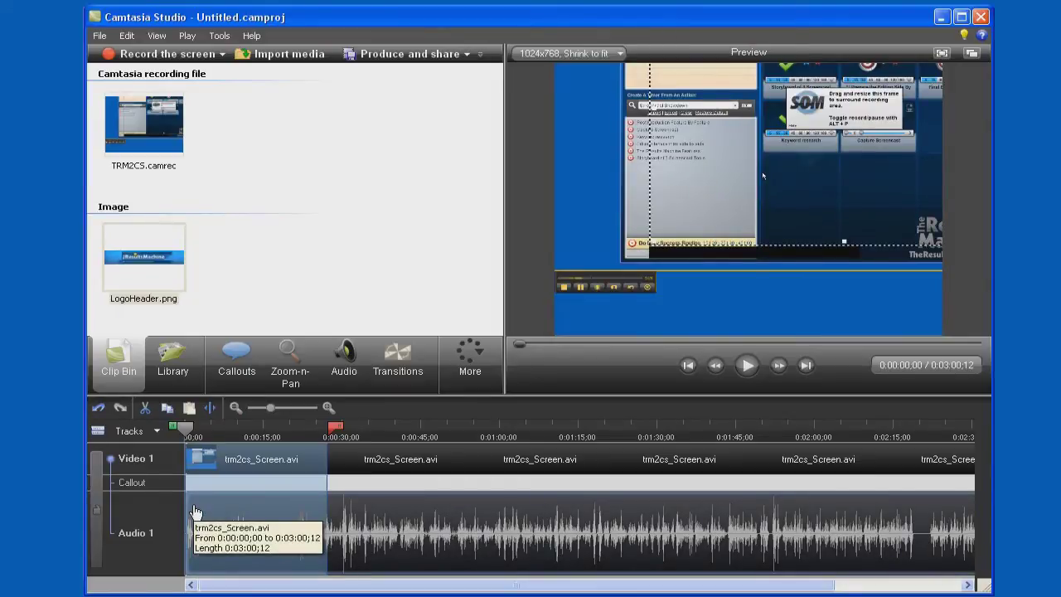
key(ctrl+x)
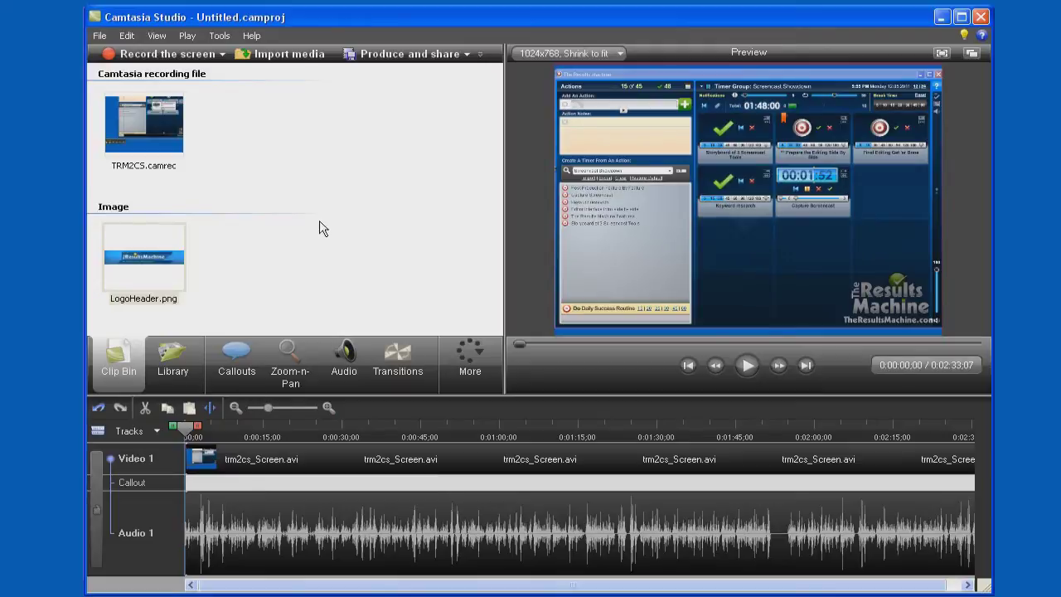
key(alt+Tab)
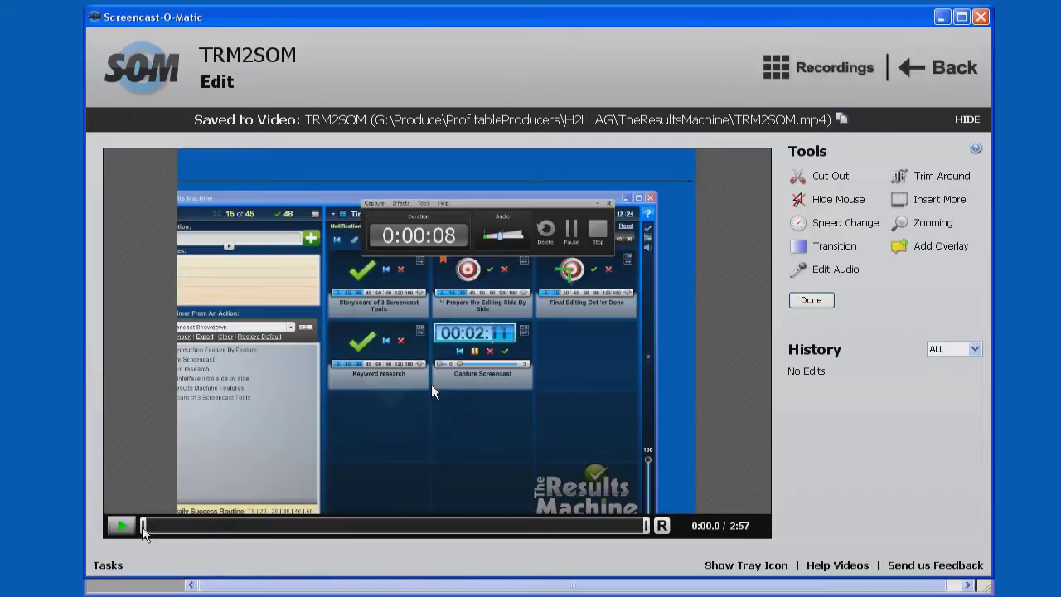
Step: Trim the opening of TRM2SOM with the start handle so it runs 2:37
drag(143, 531, 151, 526)
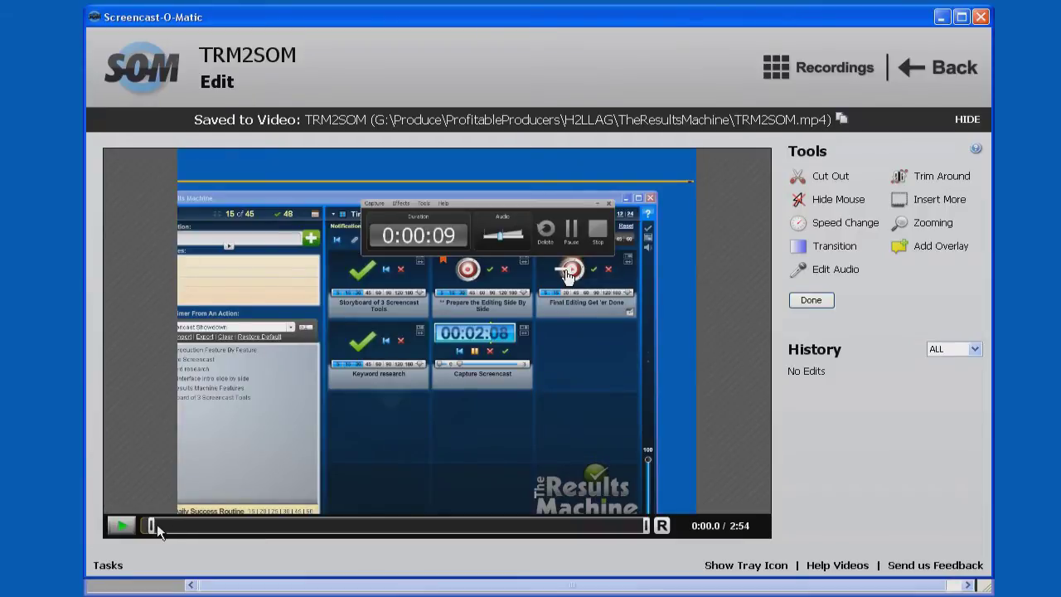
drag(156, 527, 202, 528)
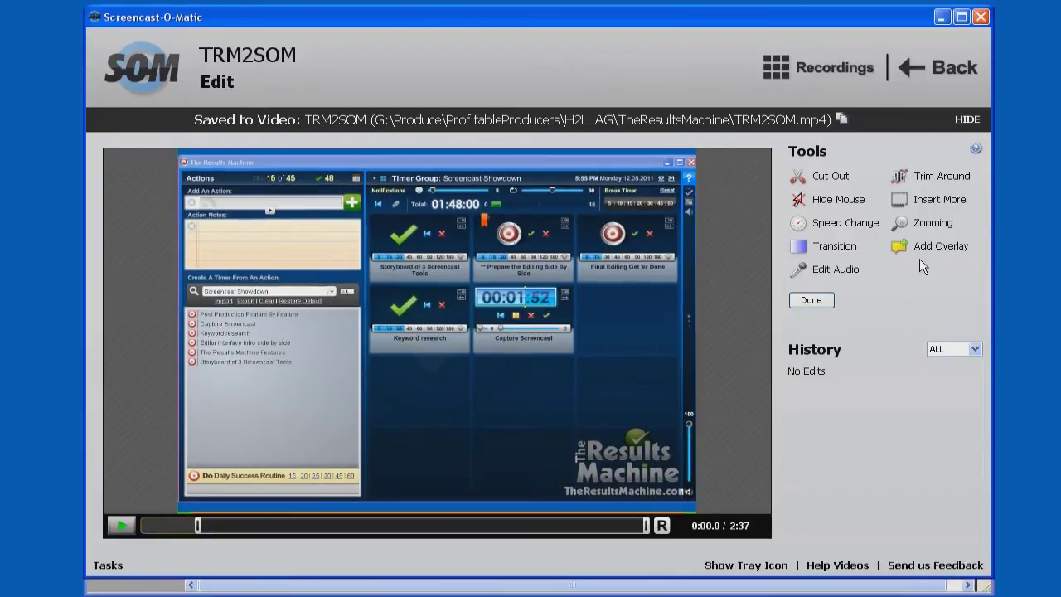
click(945, 179)
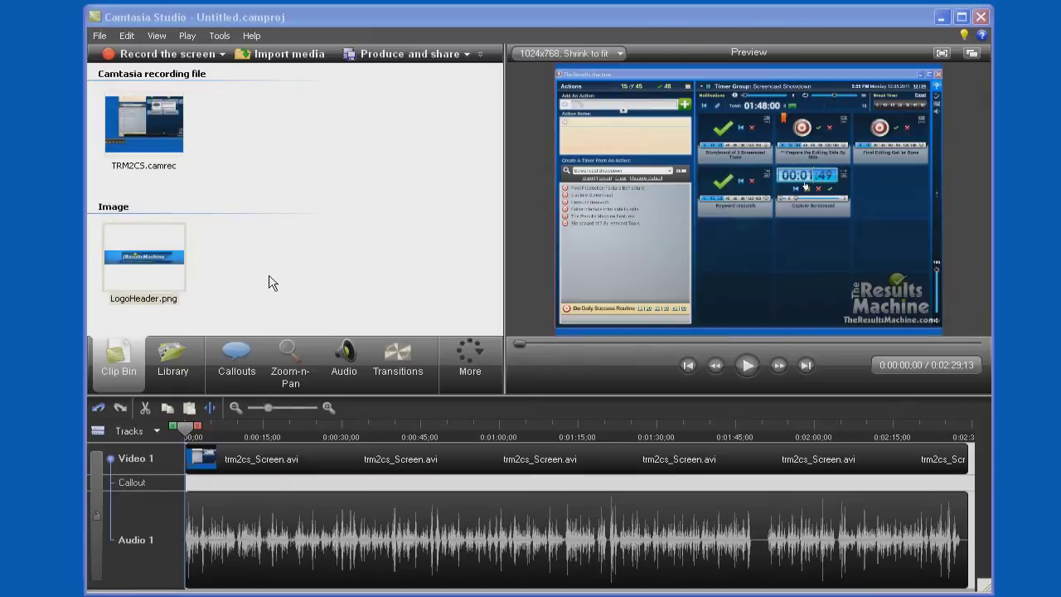
Step: Add LogoHeader.png from the Clip Bin to the start of the Camtasia timeline
click(139, 258)
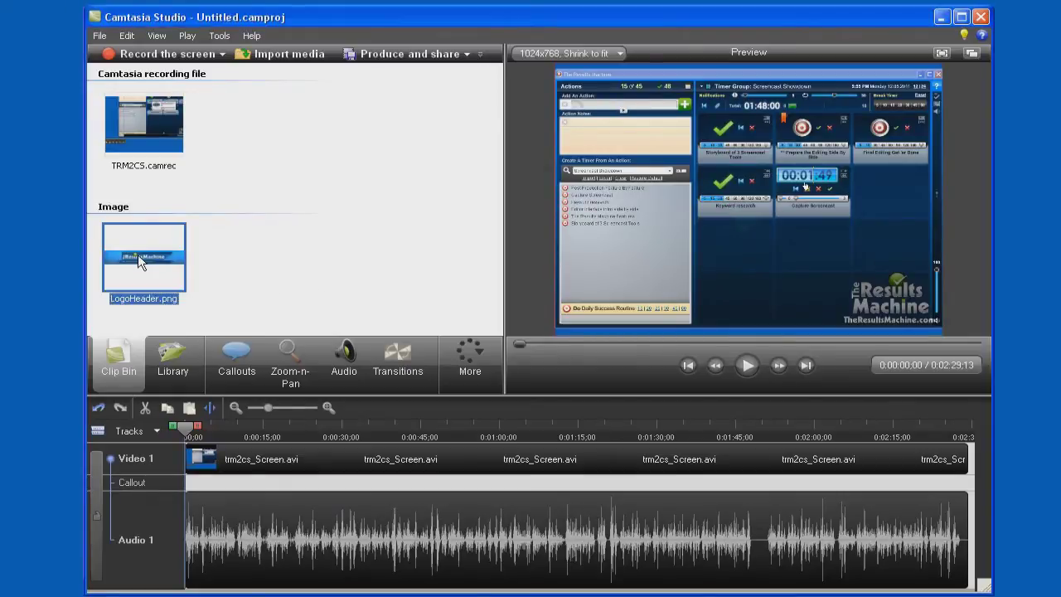
right_click(138, 256)
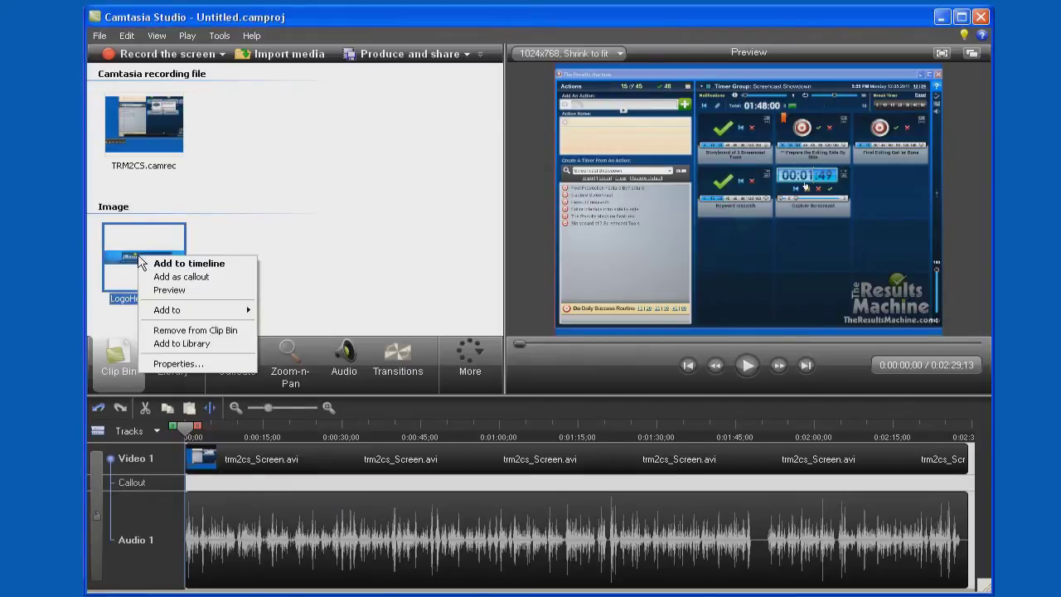
click(193, 267)
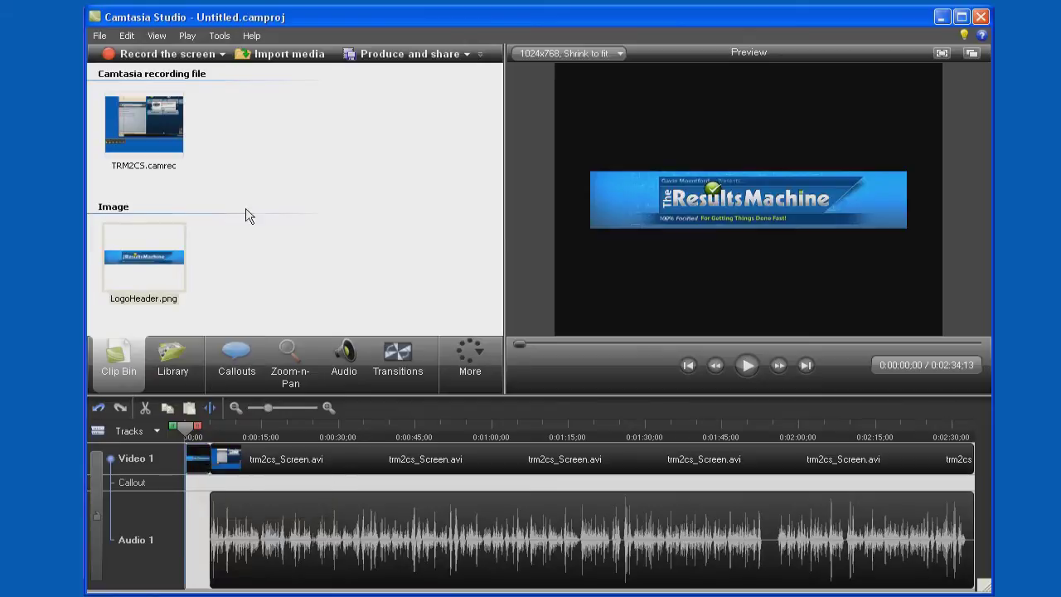
key(alt+Tab)
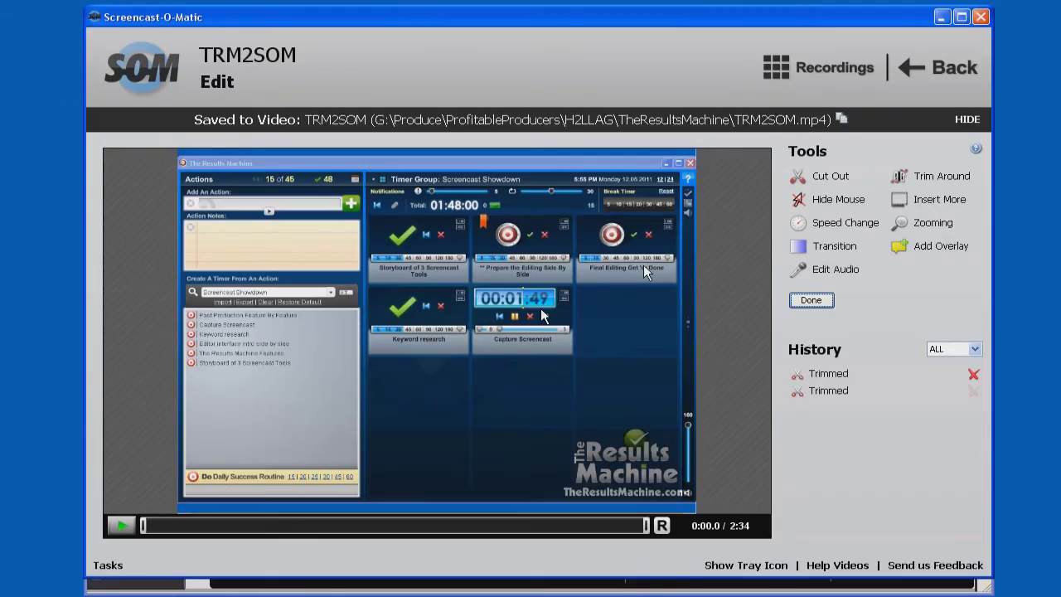
Step: Start a new insert recording for TRM2SOM and minimize the editor windows to clear the desktop
click(935, 206)
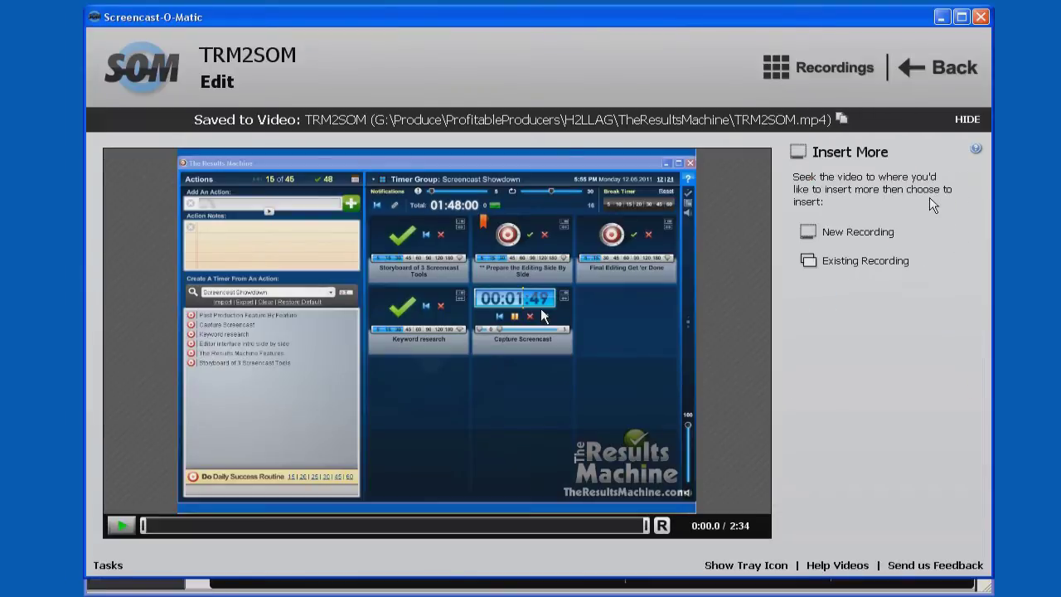
click(854, 234)
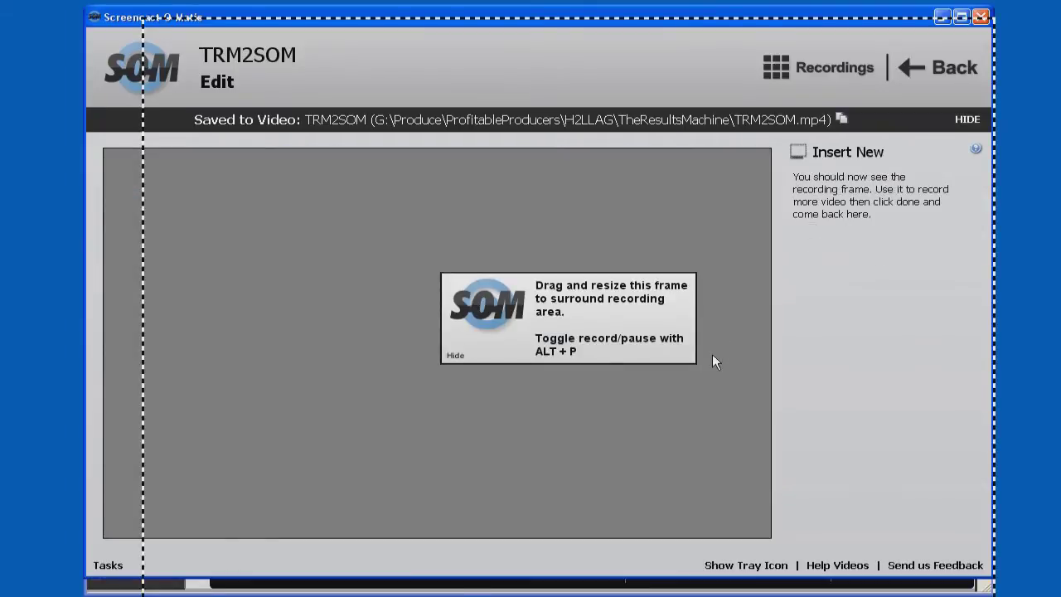
click(943, 18)
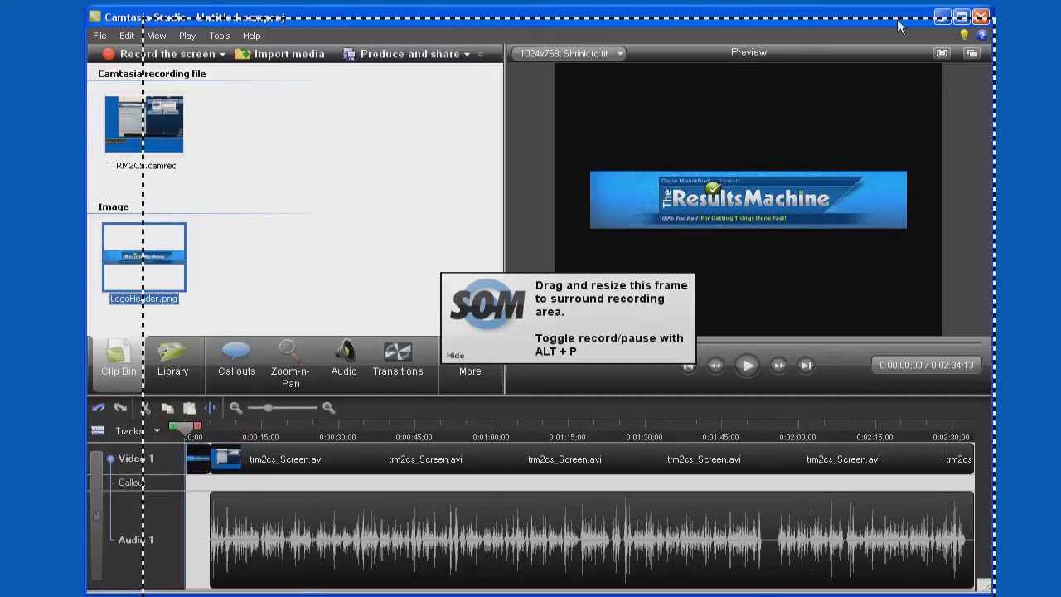
click(944, 18)
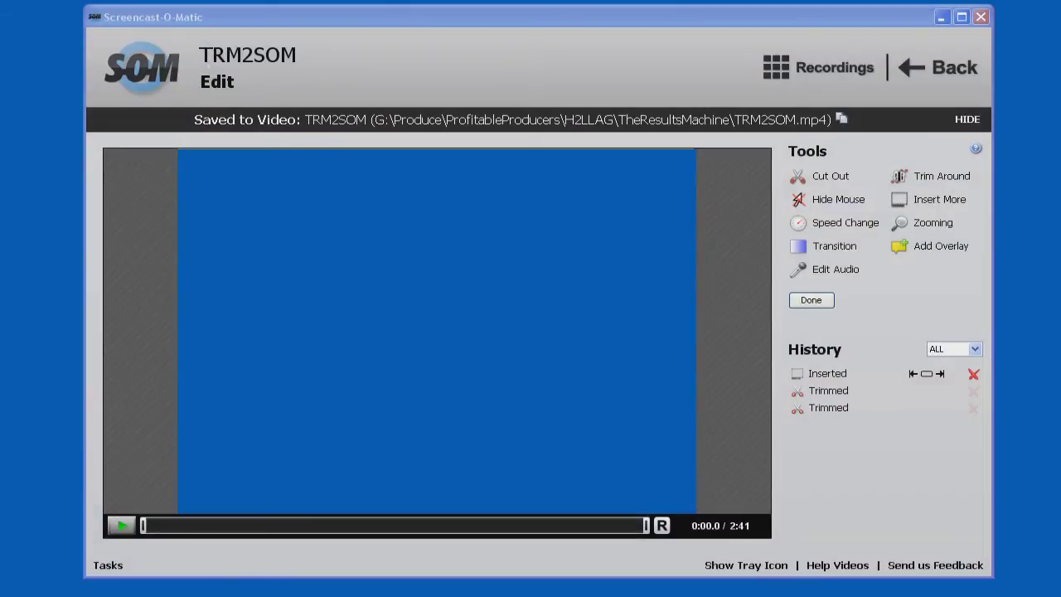
Step: Play the video from the start through the blue intro and pause around 0:08
click(123, 526)
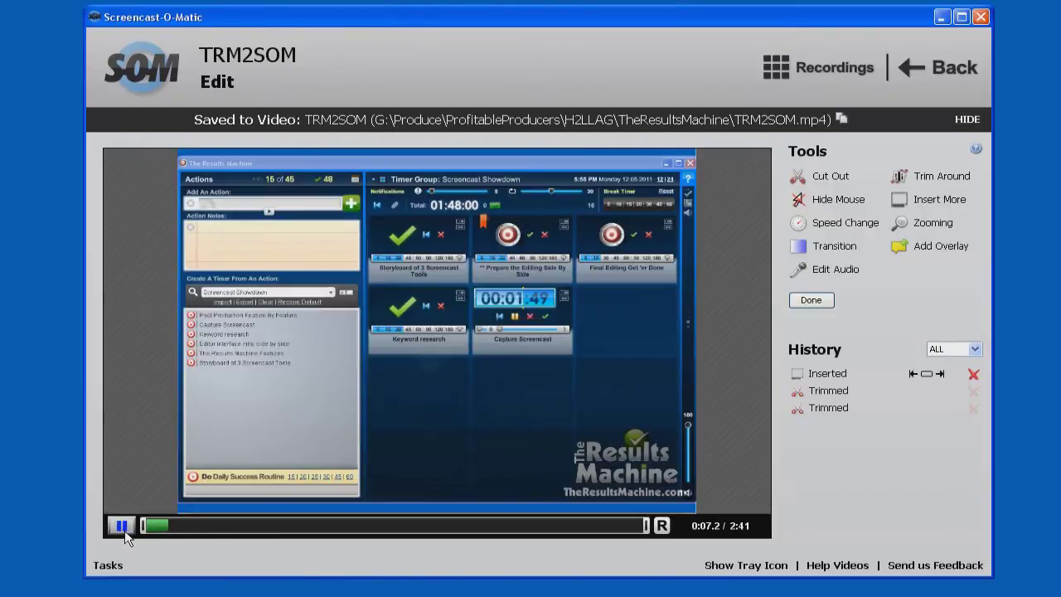
click(121, 526)
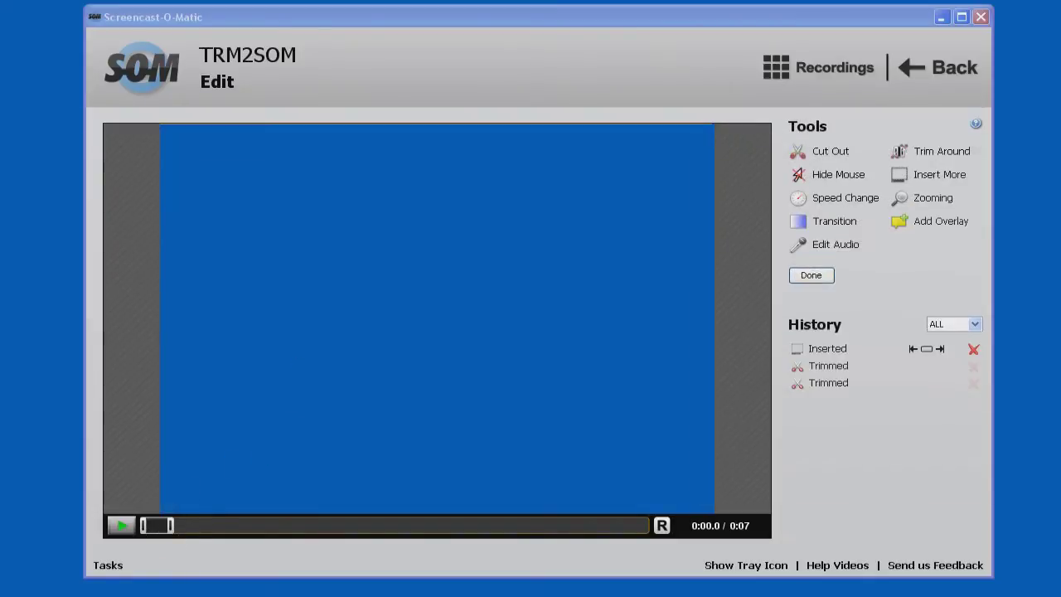
Step: Add LogoHeader.png as an image overlay on the blue intro
click(940, 221)
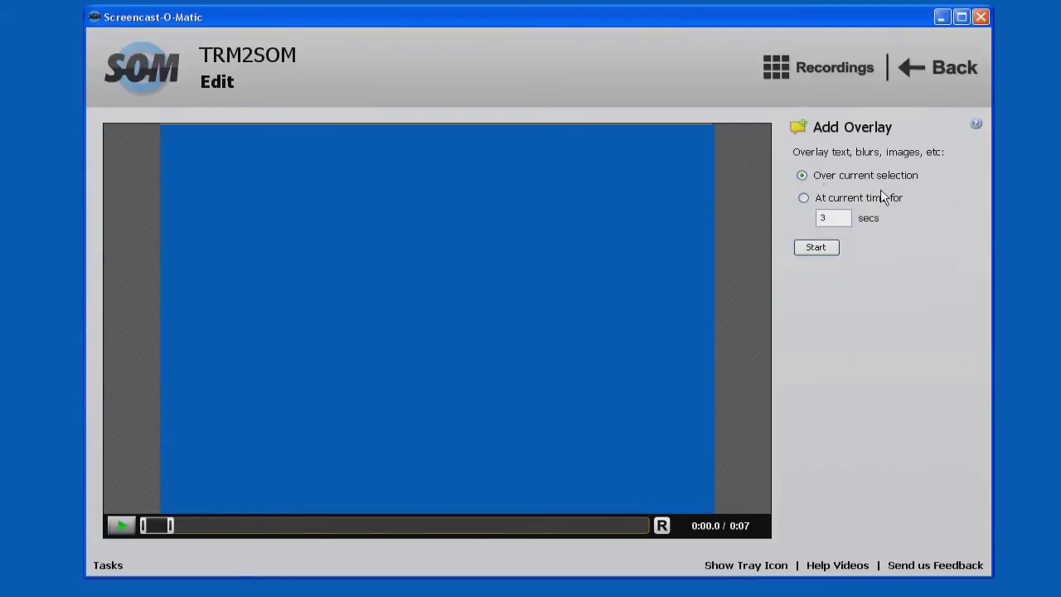
click(819, 249)
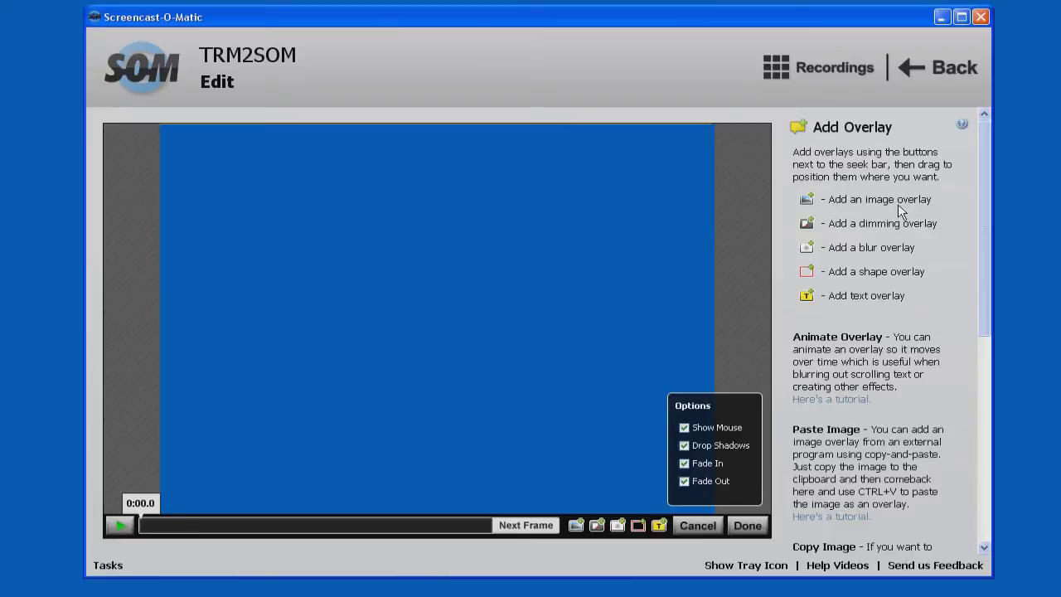
click(574, 526)
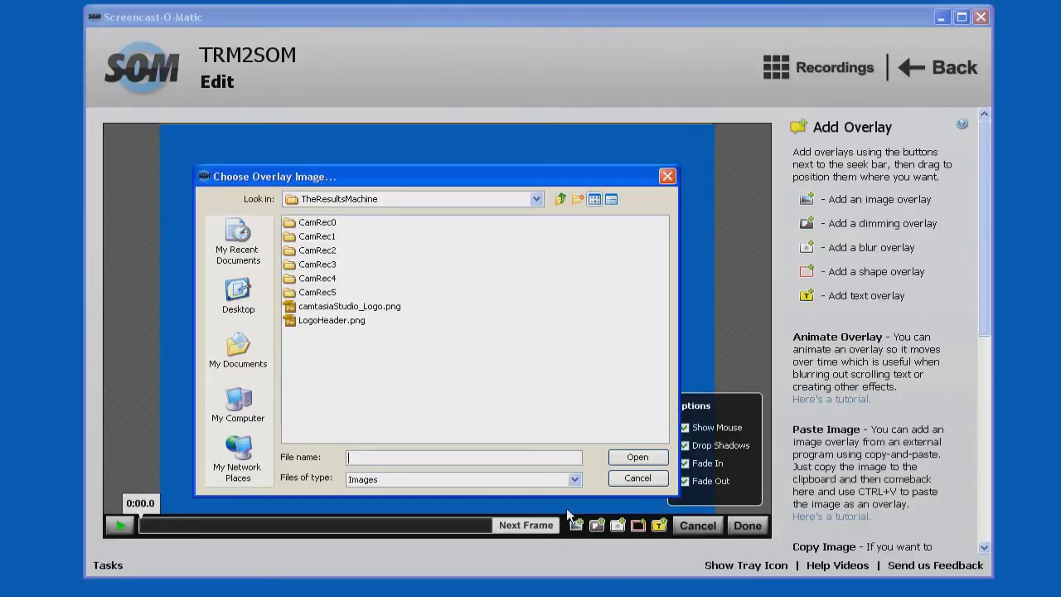
click(352, 321)
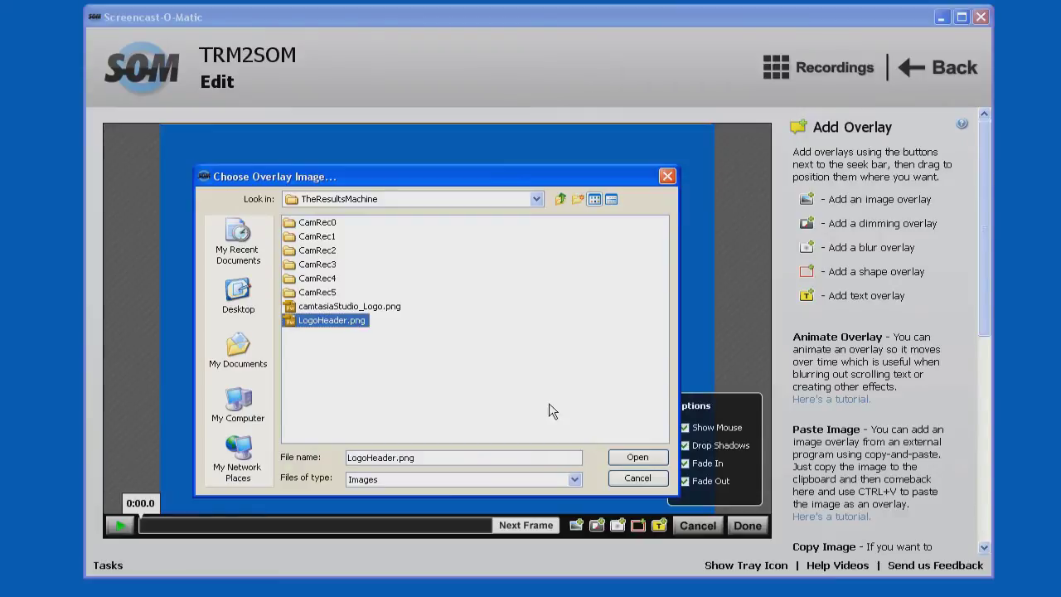
click(637, 457)
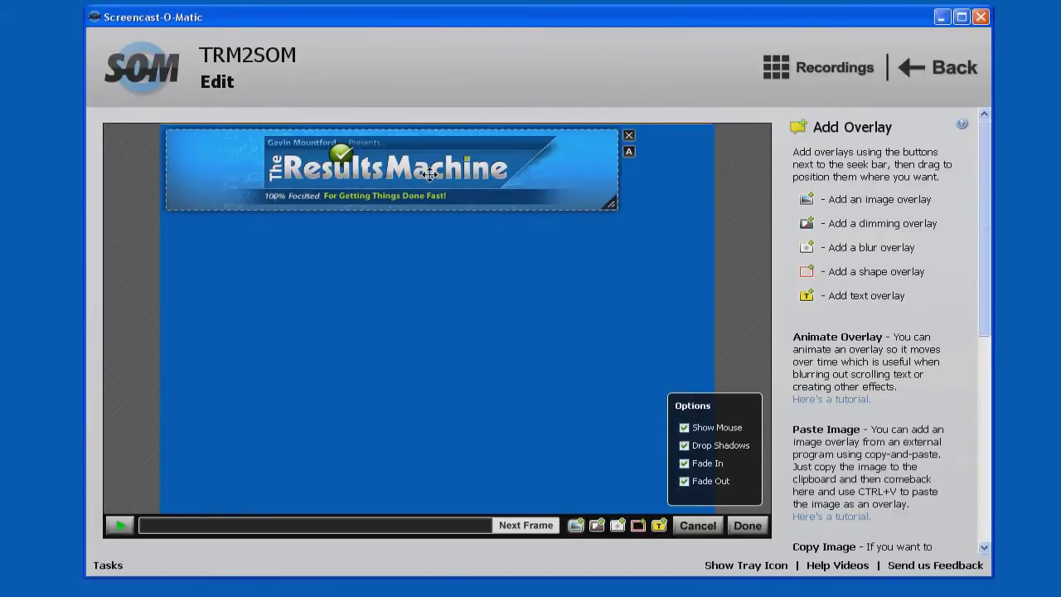
Step: Centre the logo in the frame and stretch it to nearly the full frame width
drag(441, 177, 485, 278)
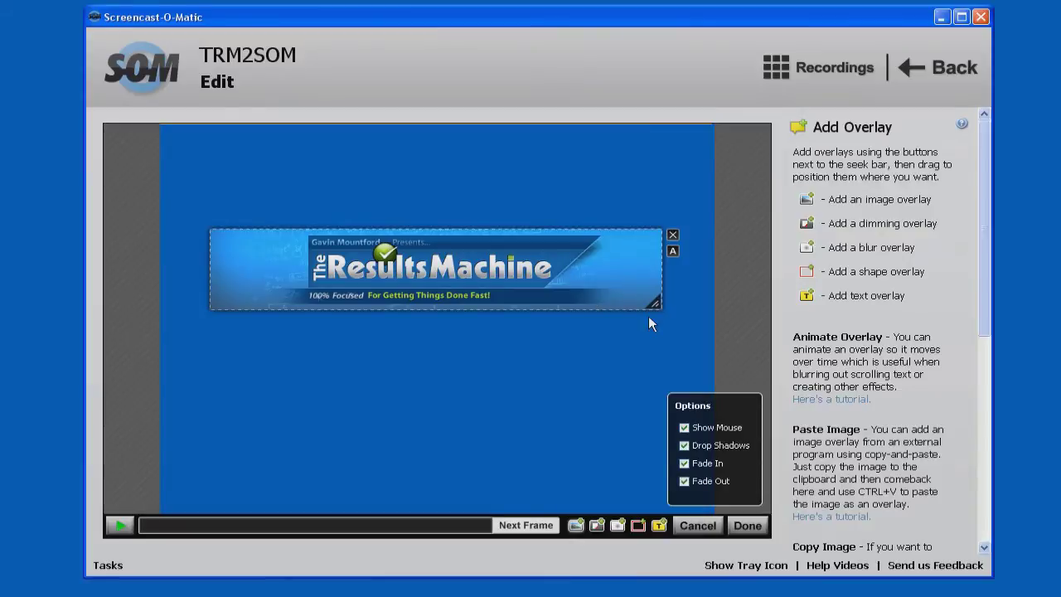
drag(654, 303, 744, 396)
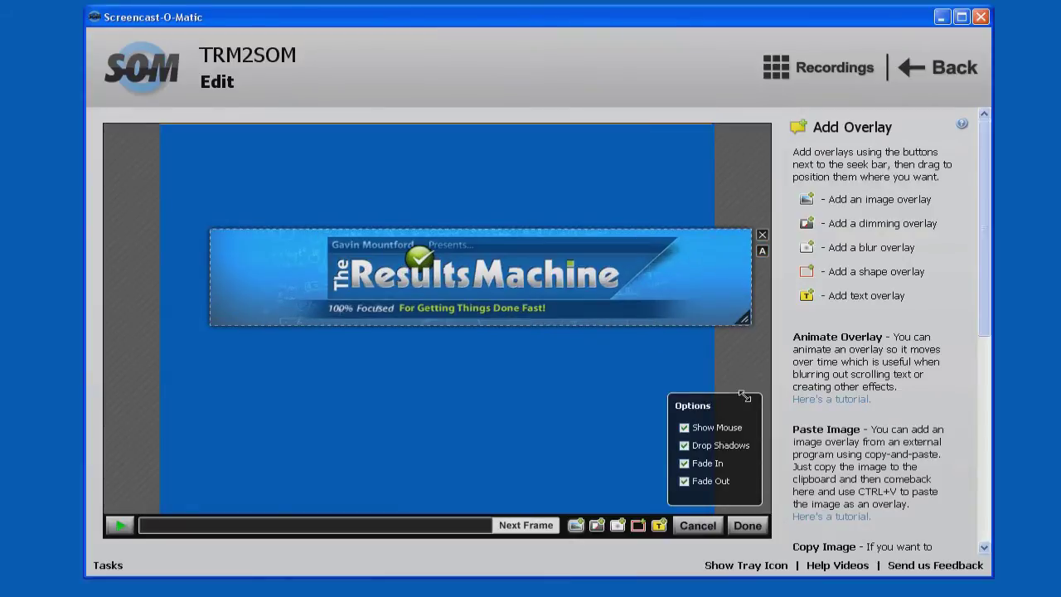
drag(561, 285, 474, 281)
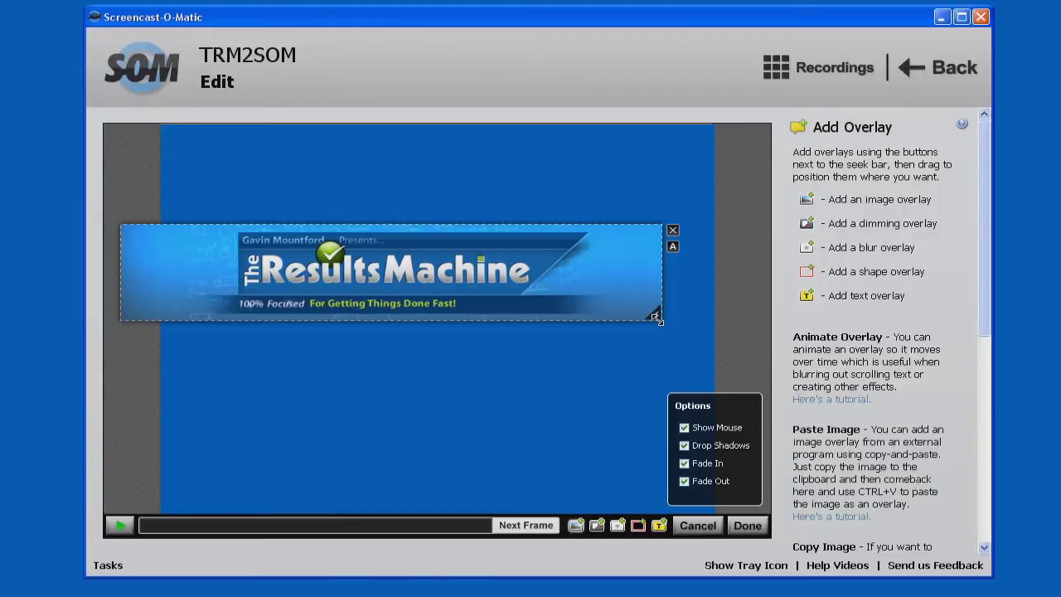
drag(655, 316, 738, 363)
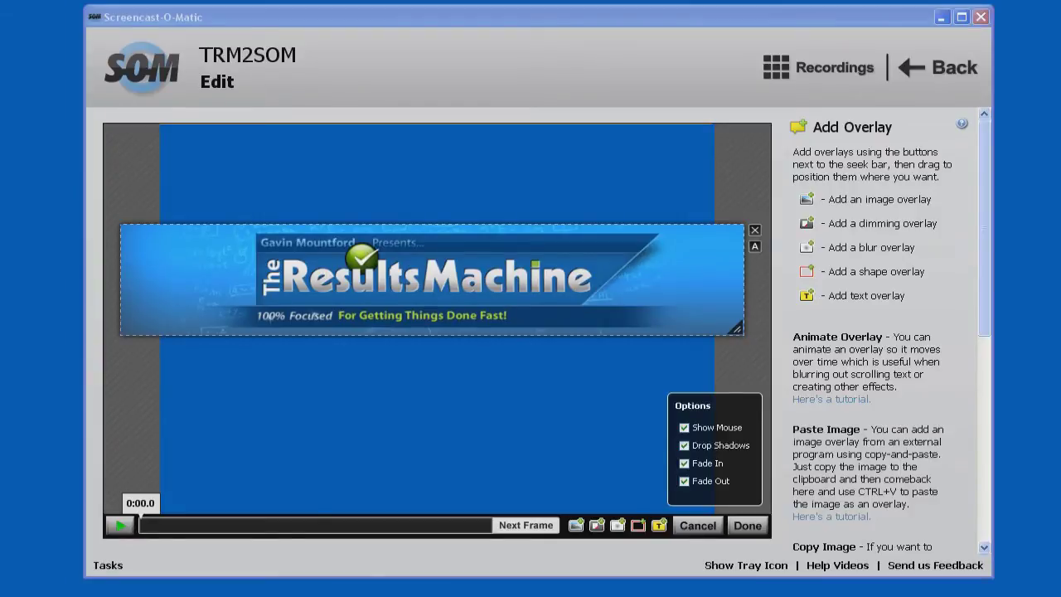
Step: Apply the logo overlay and scrub the opening, checking 0:01.6 and 0:08.3
click(747, 526)
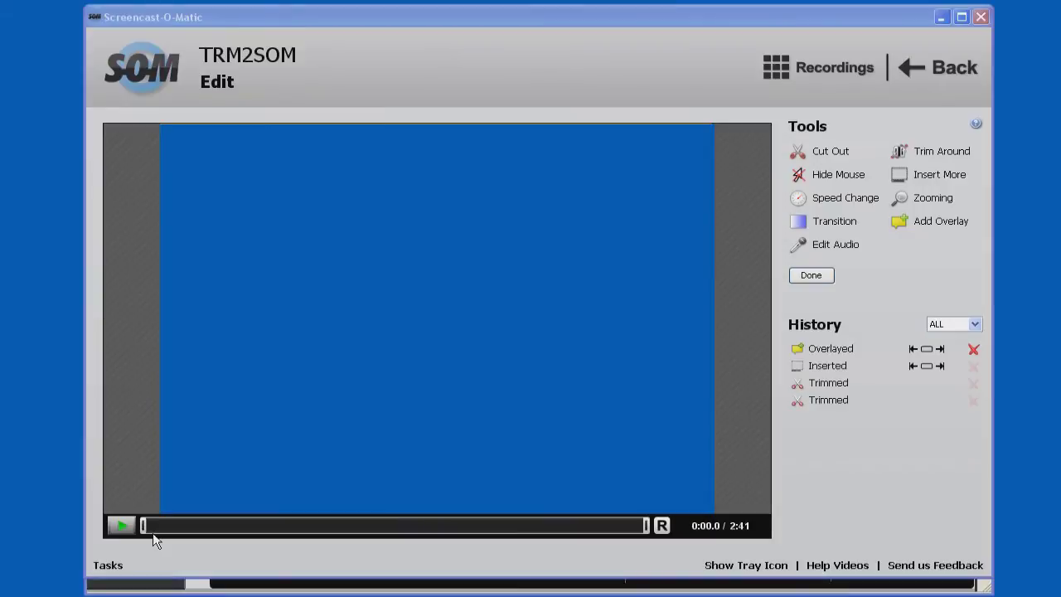
drag(144, 524, 150, 525)
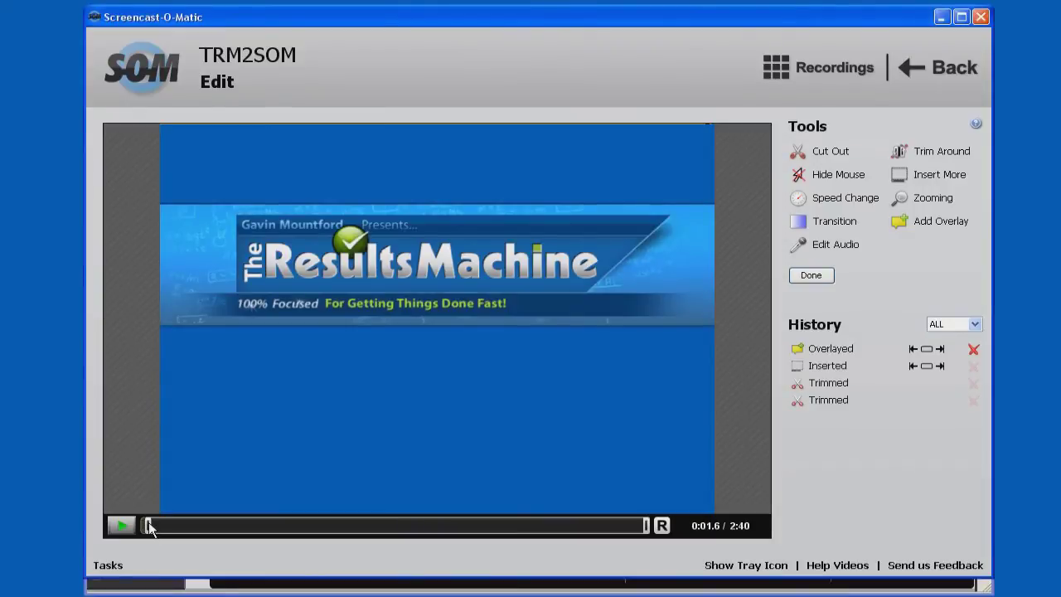
drag(149, 526, 138, 526)
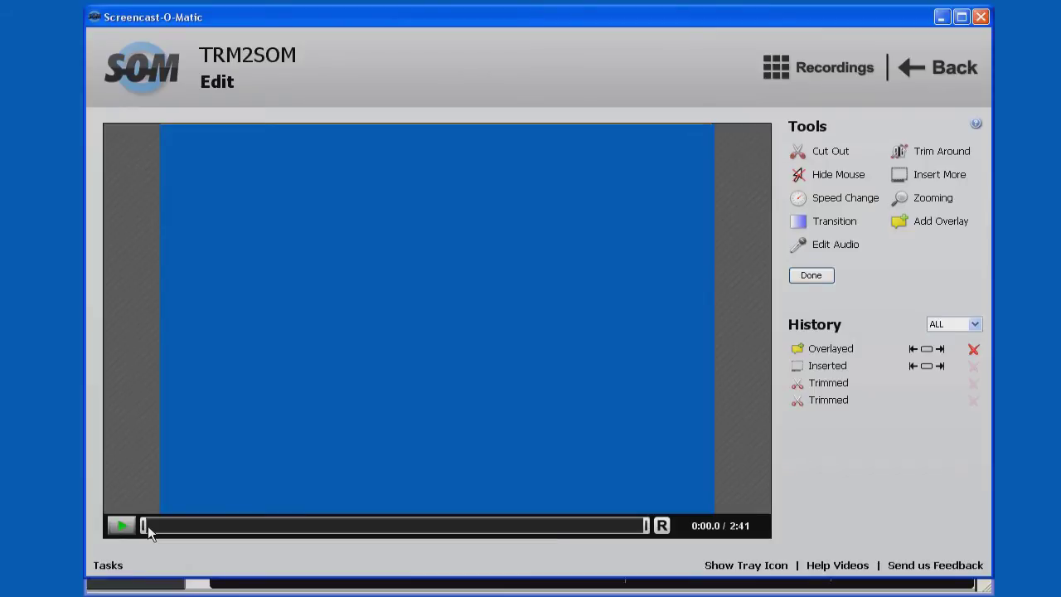
click(171, 527)
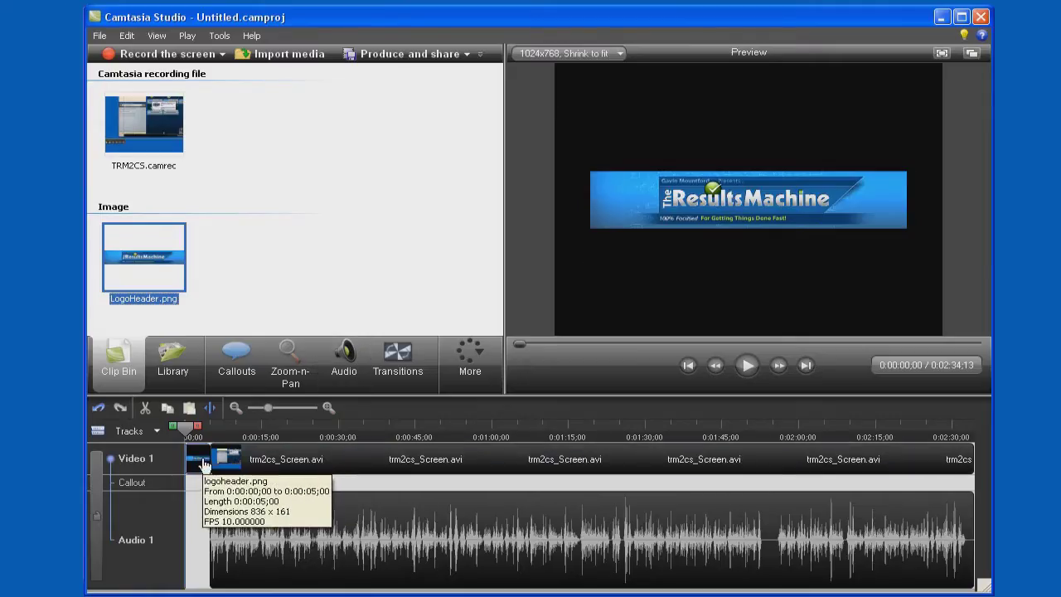
Step: Frame the Zoom-n-Pan rectangle around the LogoHeader banner, then move to about 0:00:12
click(290, 369)
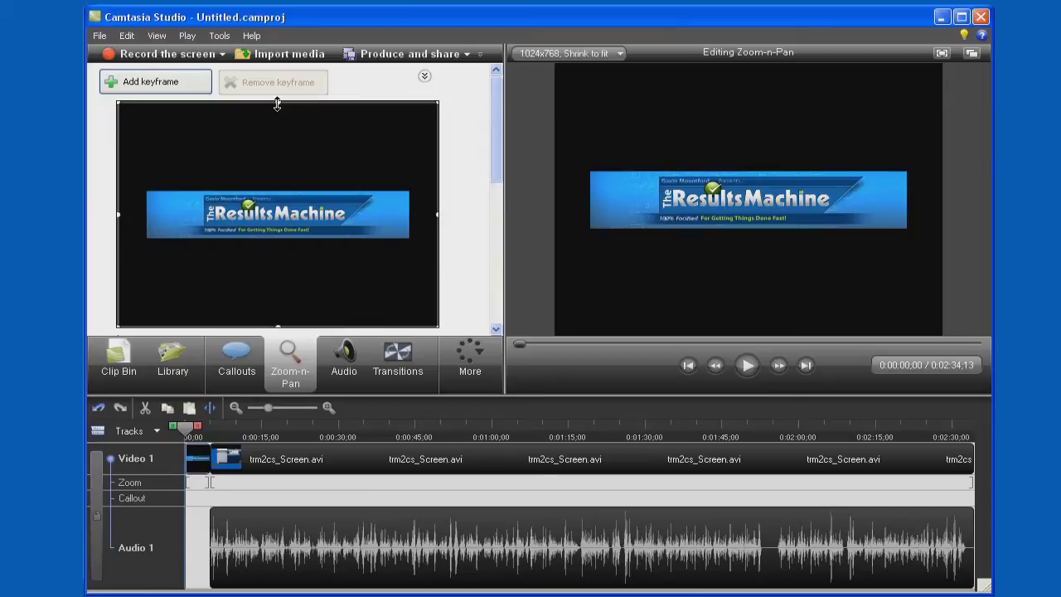
drag(277, 102, 277, 208)
drag(266, 282, 267, 240)
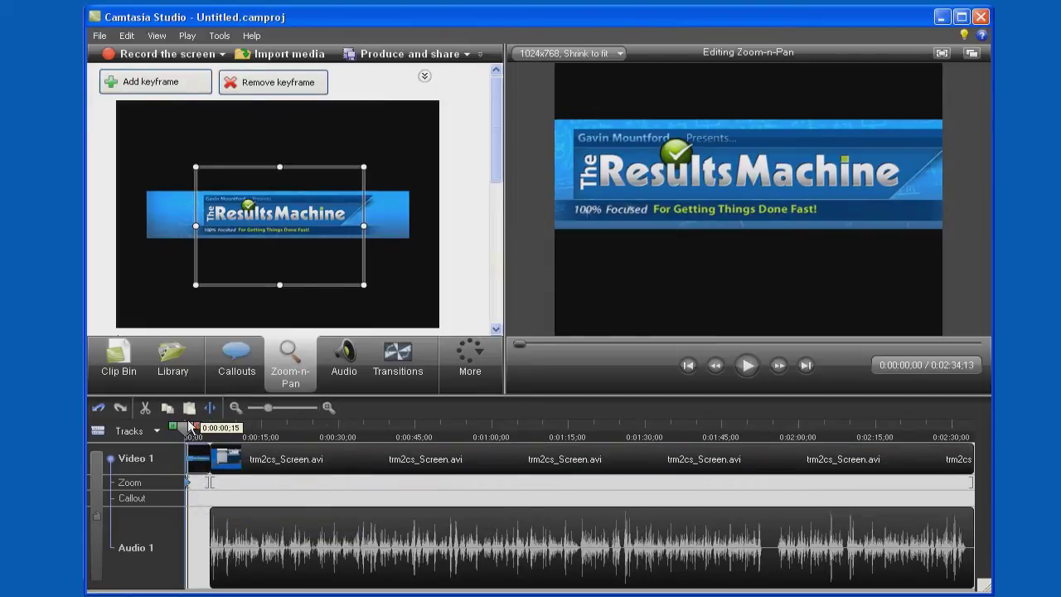
drag(184, 426, 251, 426)
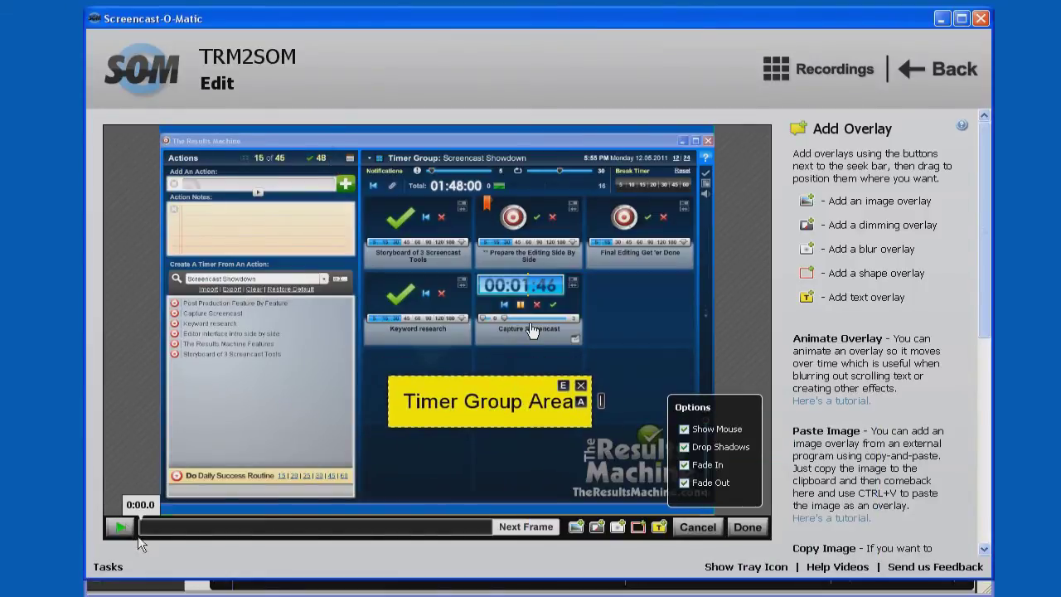
Step: At 0:04.6, add an 'Actions Area' text overlay positioned over the Actions list
click(120, 527)
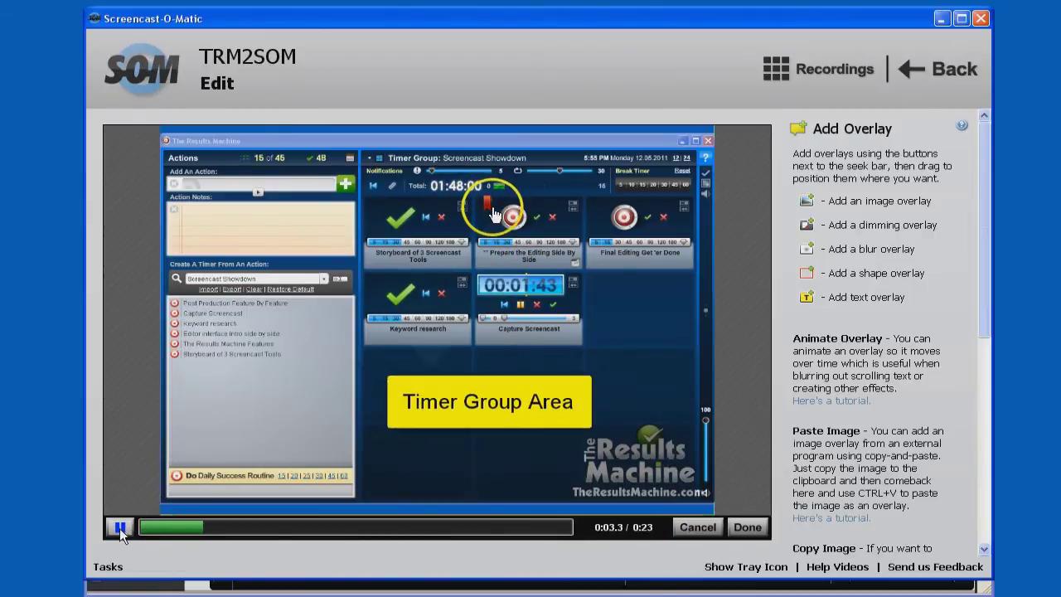
click(120, 527)
click(660, 528)
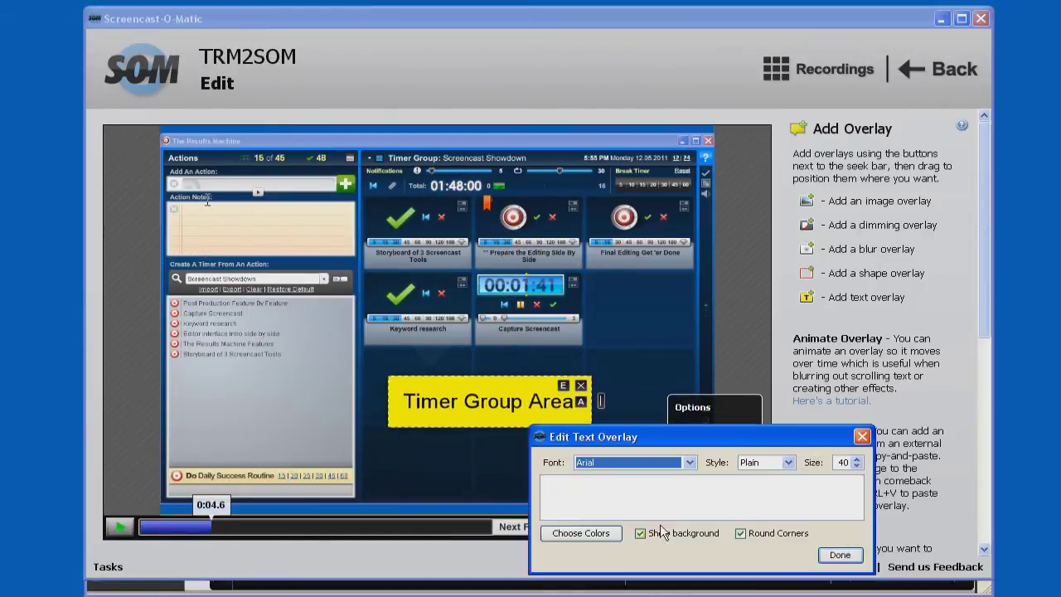
click(645, 487)
text(Actions Are)
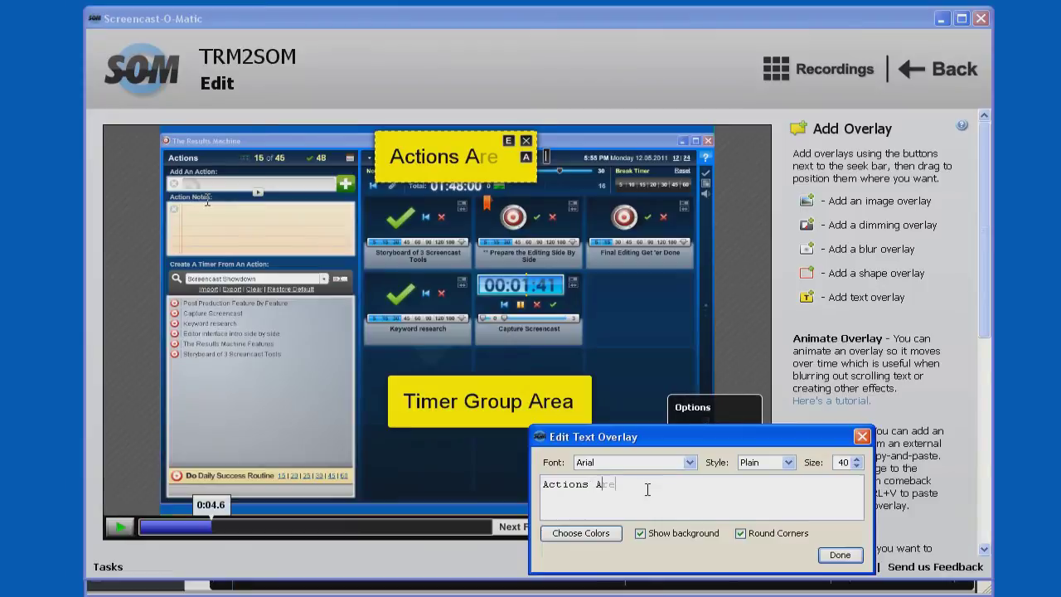
text(a)
click(840, 555)
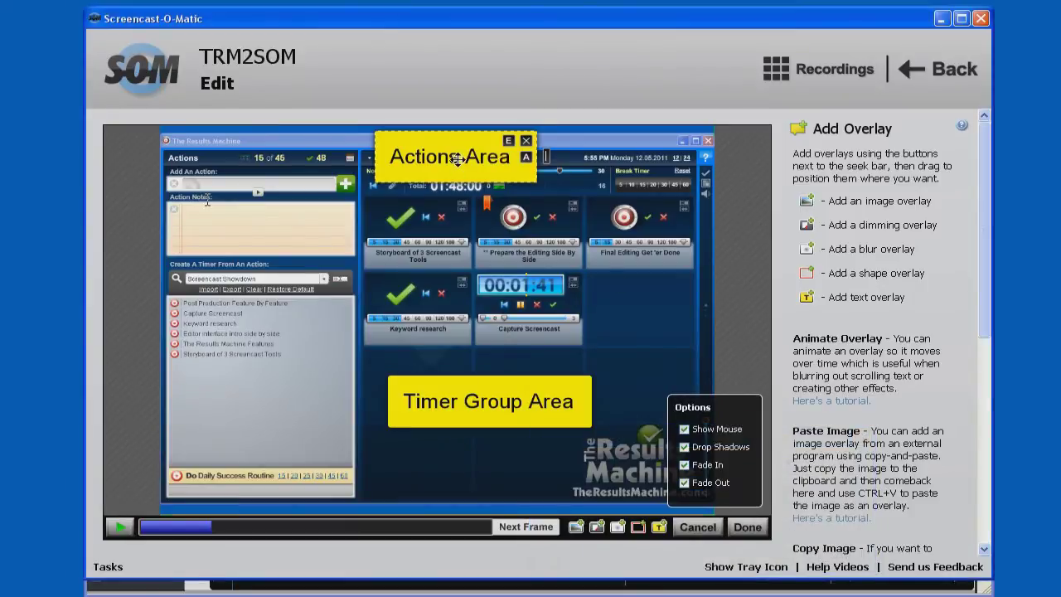
drag(457, 160, 256, 407)
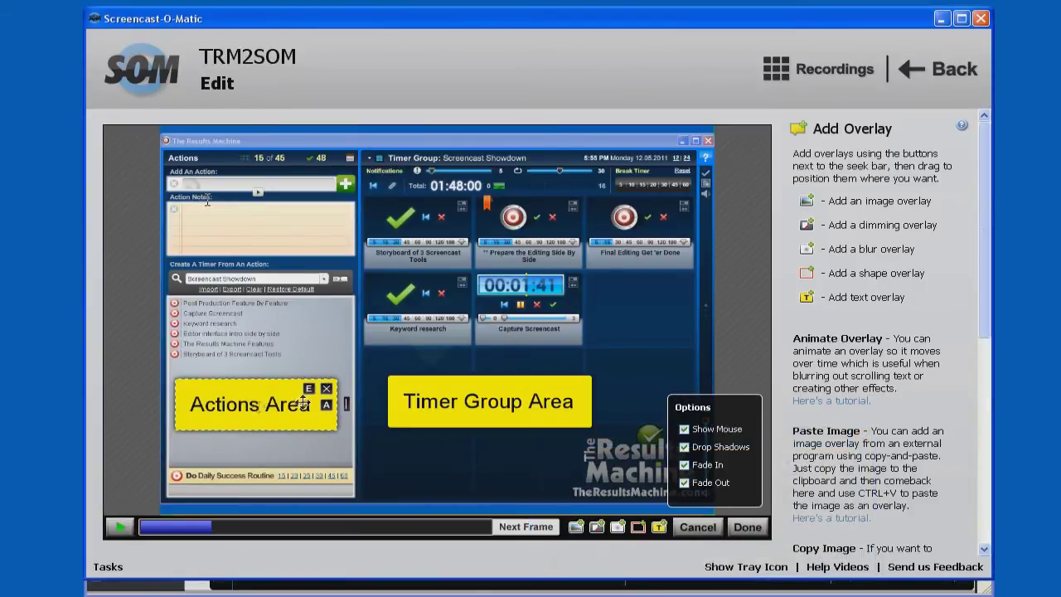
Step: Preview both overlay labels, close the overlay editor, and switch back to Camtasia Studio
click(122, 529)
click(122, 529)
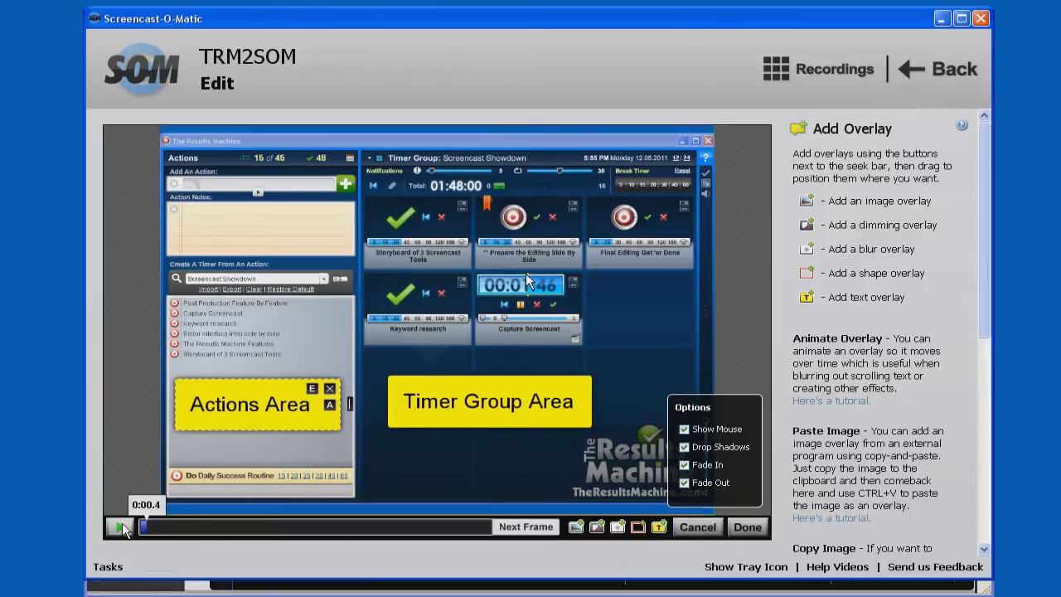
click(122, 529)
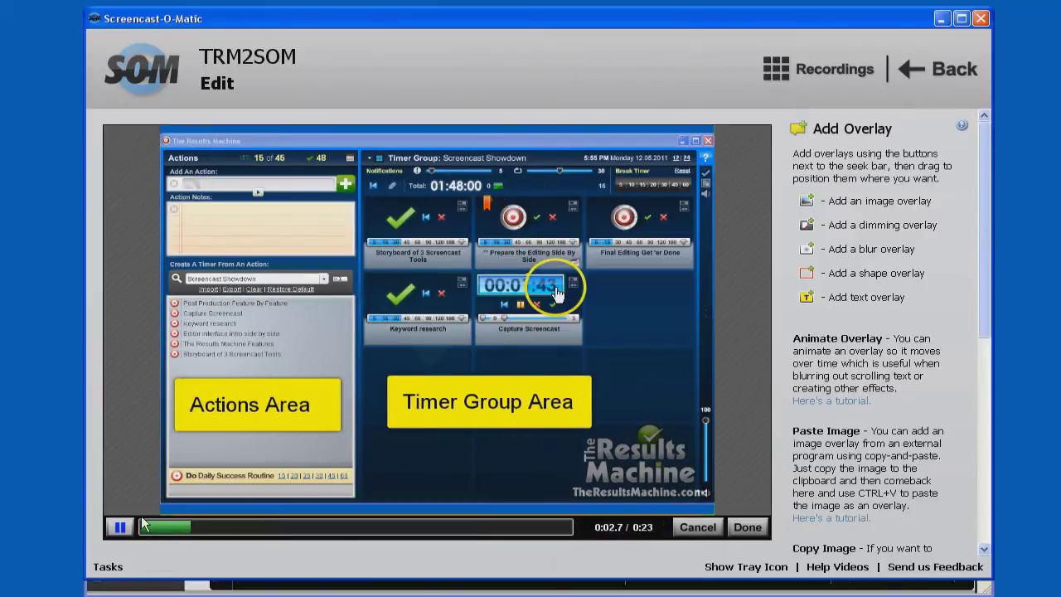
click(119, 527)
click(747, 527)
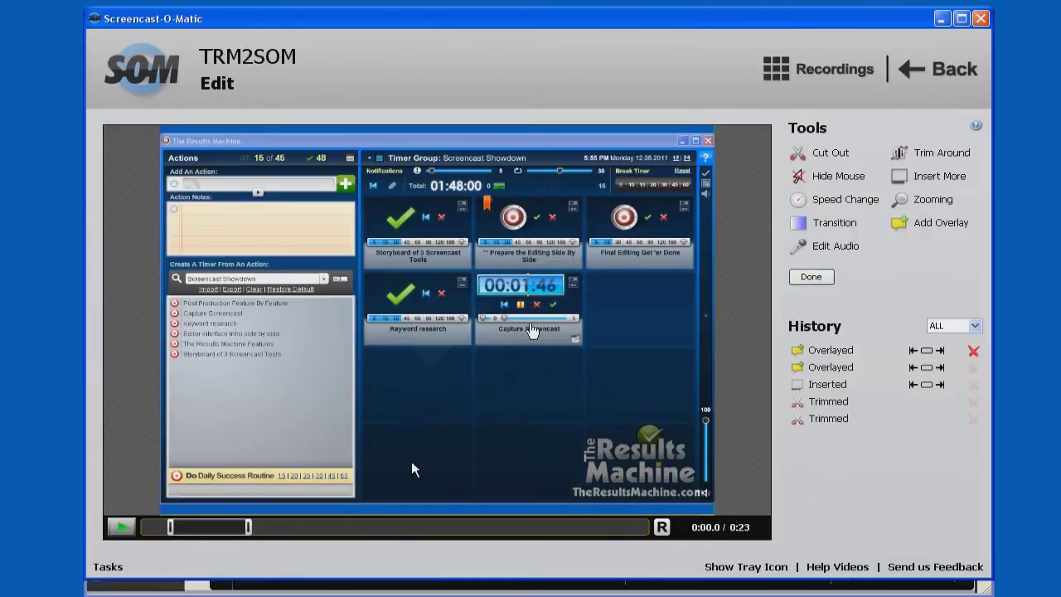
key(alt+Tab)
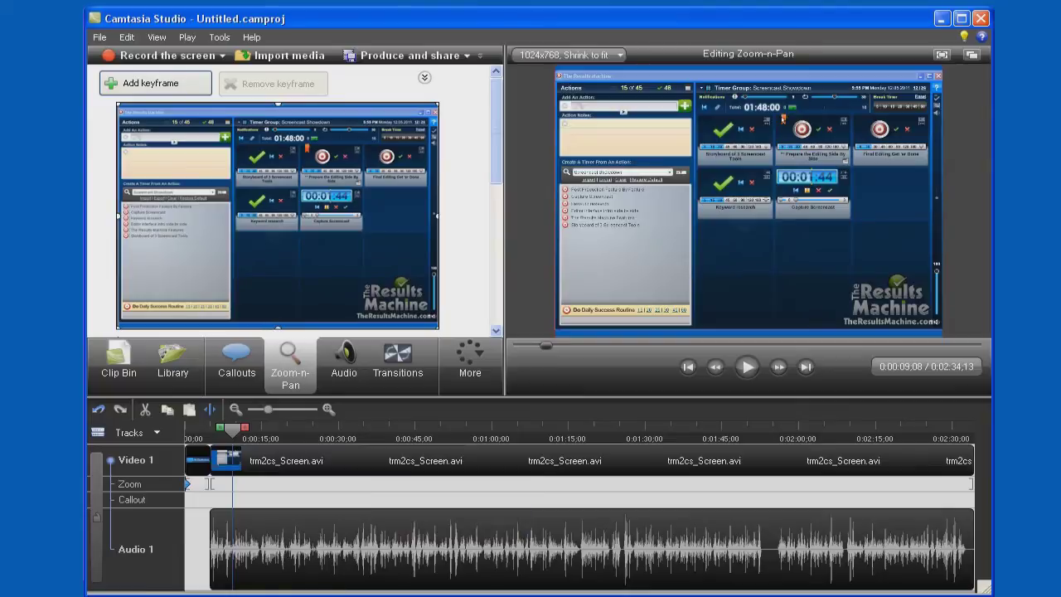
Step: Place a rounded-rectangle callout reading 'Timer Group Area' over the timer tiles
click(238, 364)
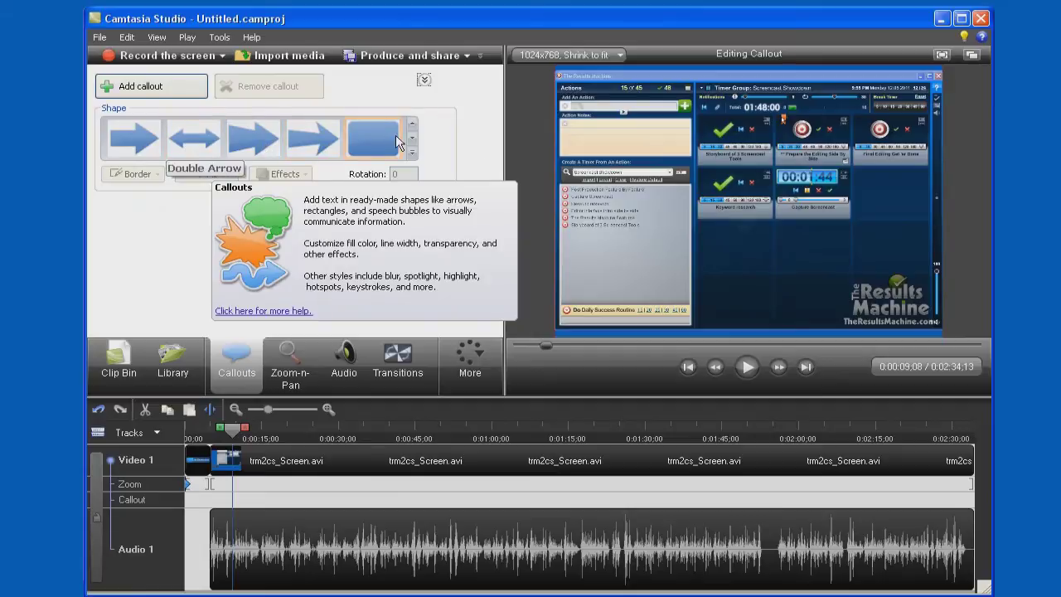
click(413, 138)
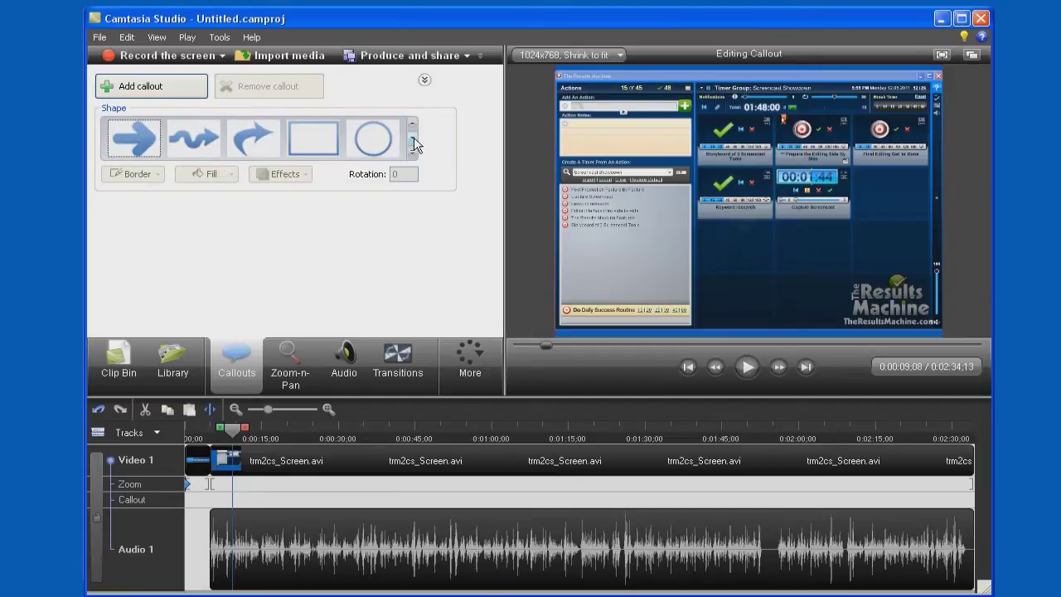
click(414, 137)
click(413, 131)
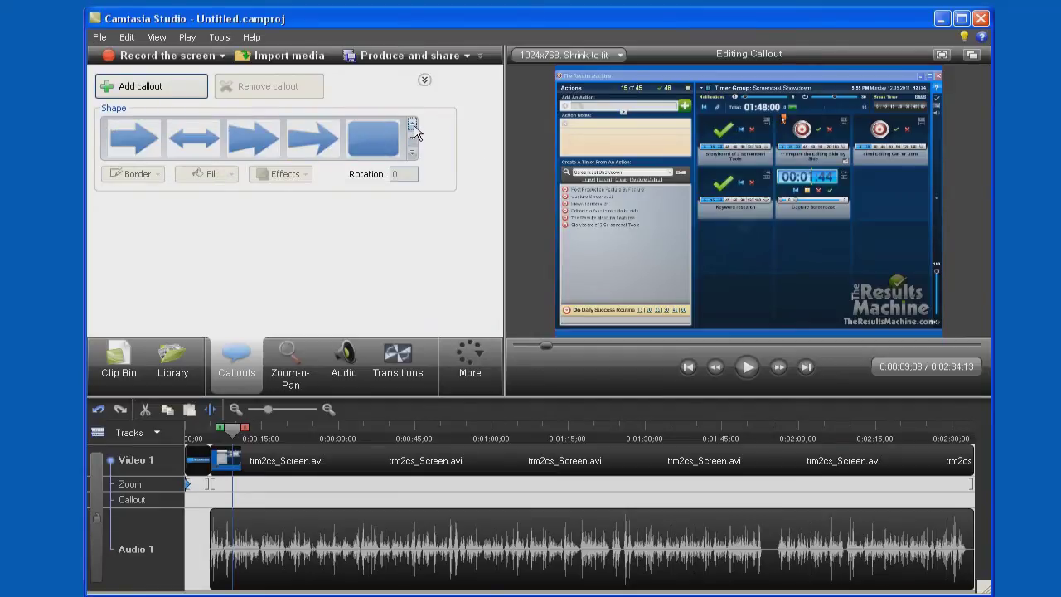
click(372, 139)
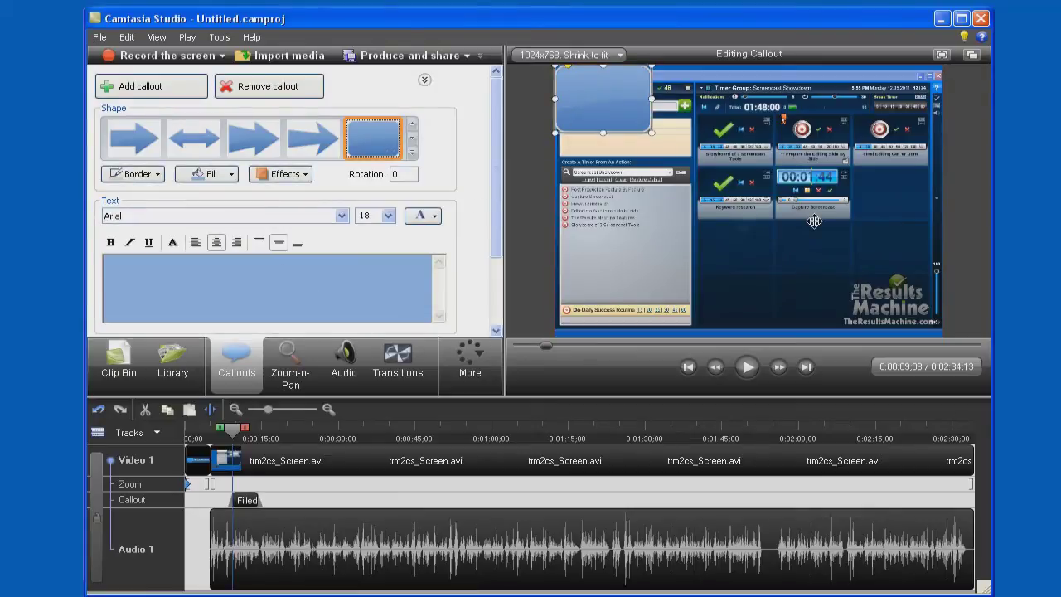
click(180, 275)
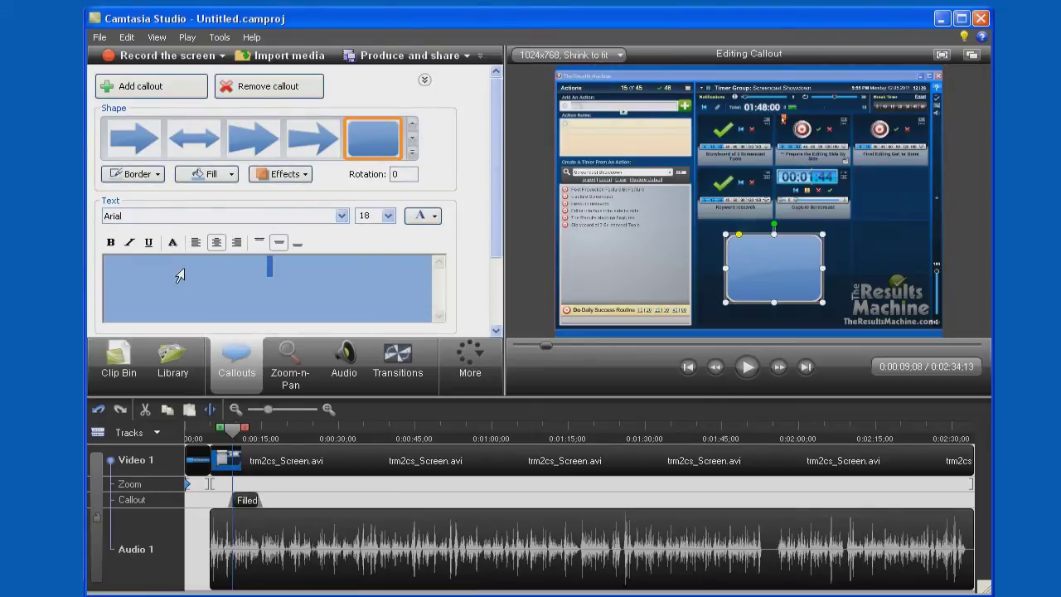
text(Timer Grpui)
key(BackSpace)
key(BackSpace)
key(BackSpace)
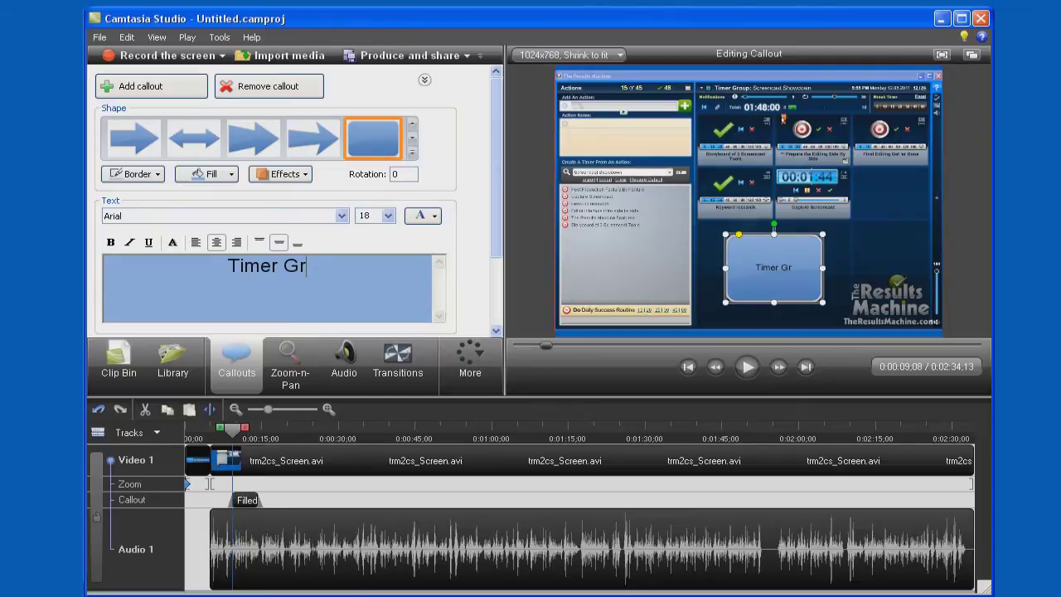
text(oup Area)
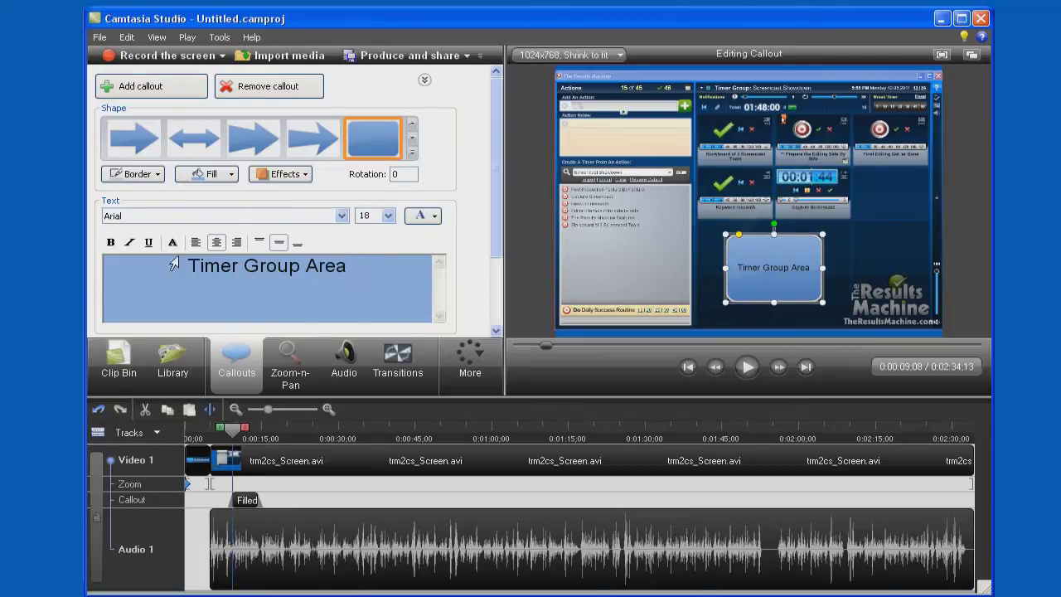
Step: Give the callout a yellow fill and set its text to size 36
click(232, 174)
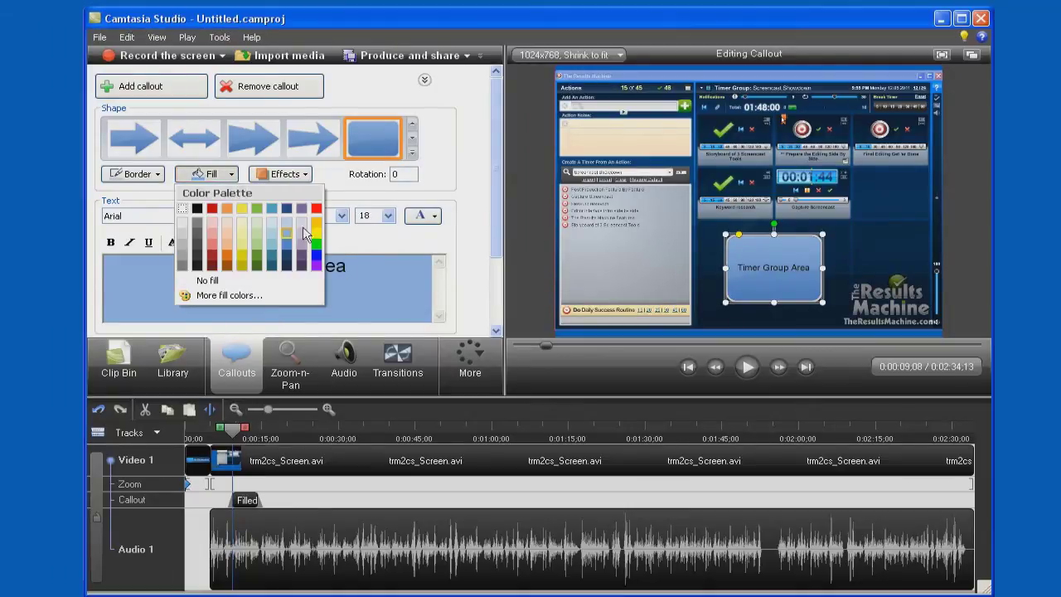
click(314, 240)
drag(411, 287, 187, 265)
click(387, 215)
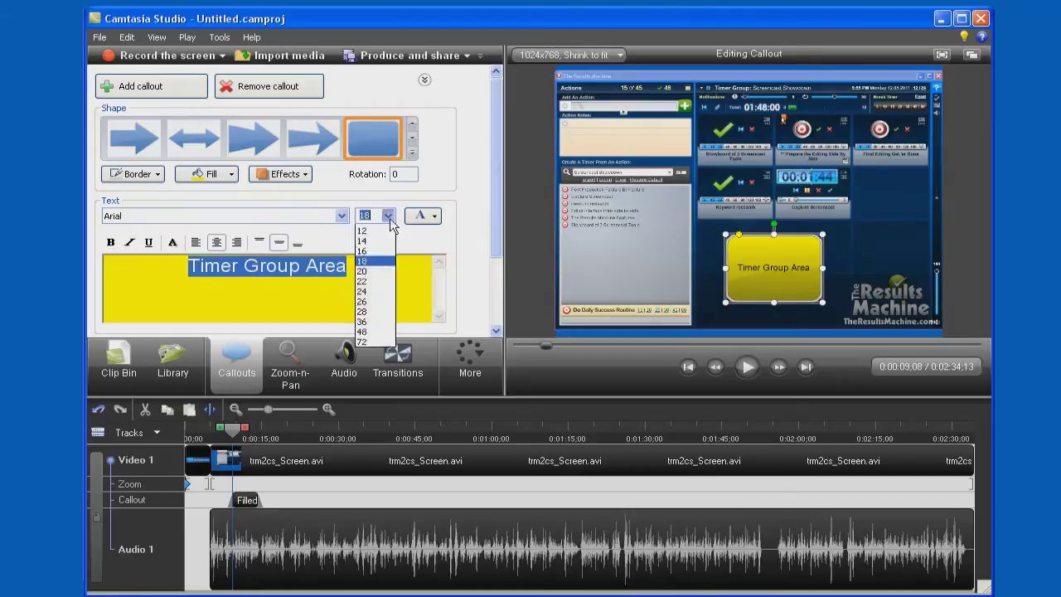
click(369, 362)
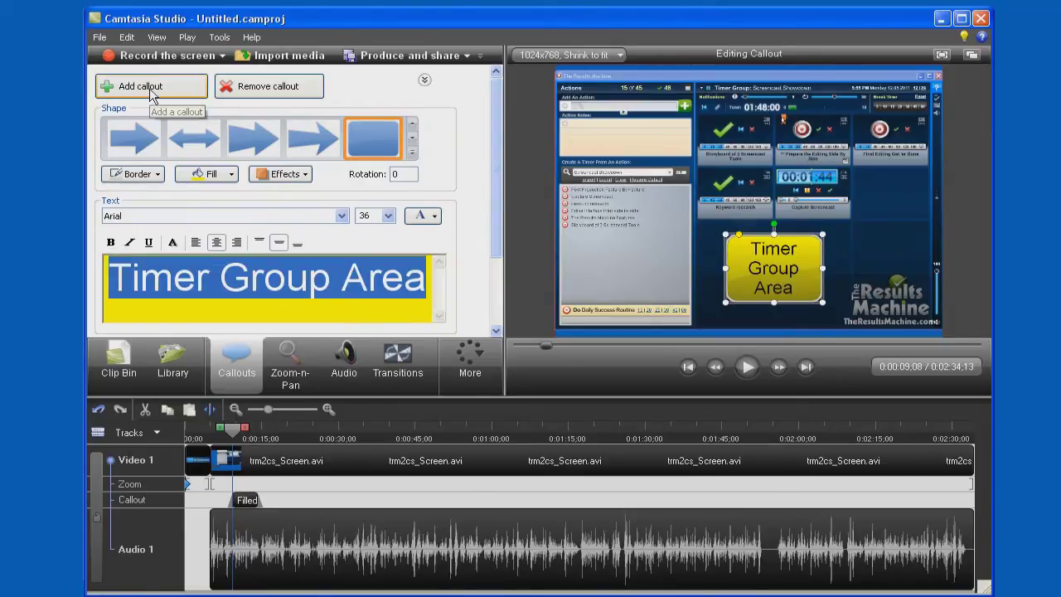
click(152, 87)
Step: Label a new callout 'Actions Area' on the Actions panel and make Timer Group Area one line
drag(816, 280, 646, 280)
click(772, 267)
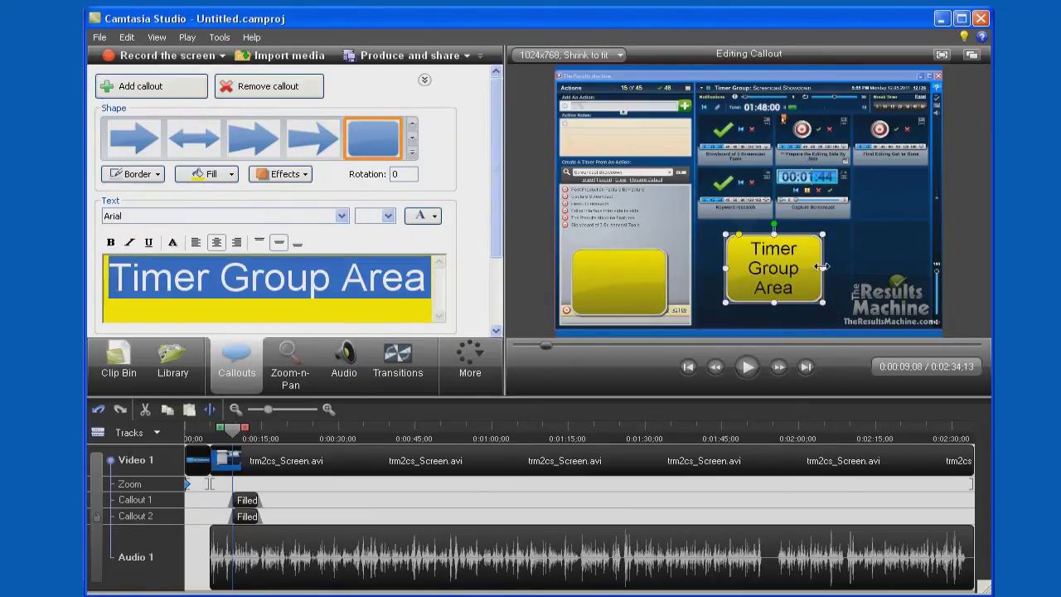
drag(824, 267, 908, 267)
drag(817, 309, 772, 252)
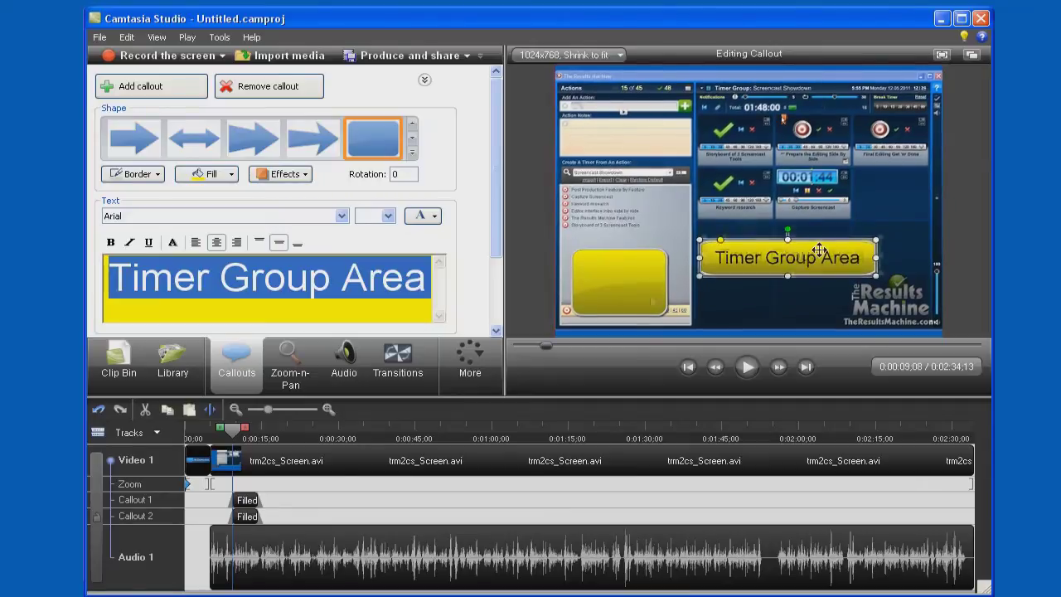
click(621, 274)
drag(629, 315, 629, 280)
click(208, 281)
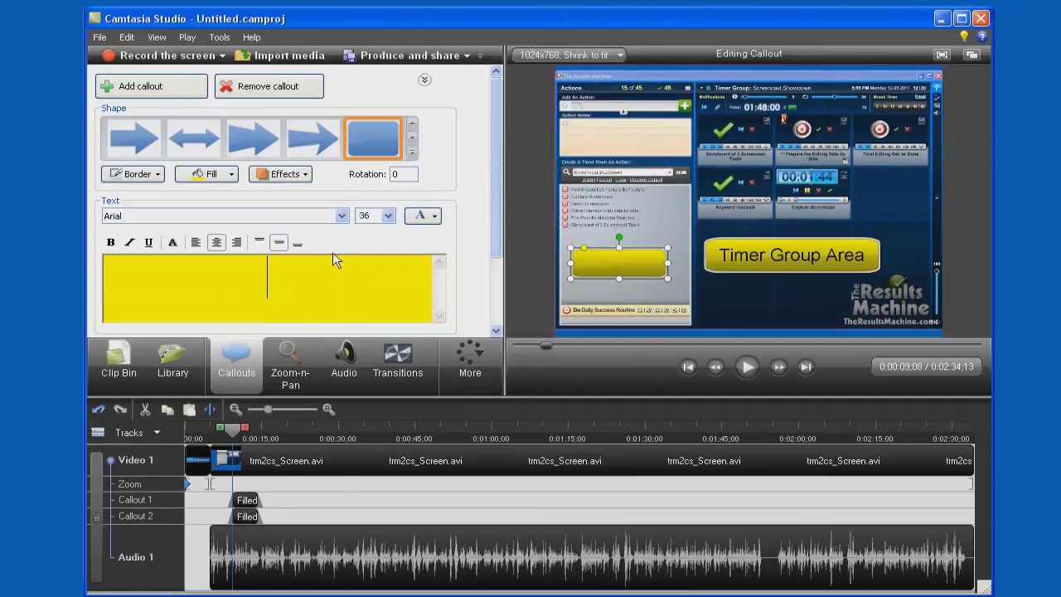
text(Actions Area)
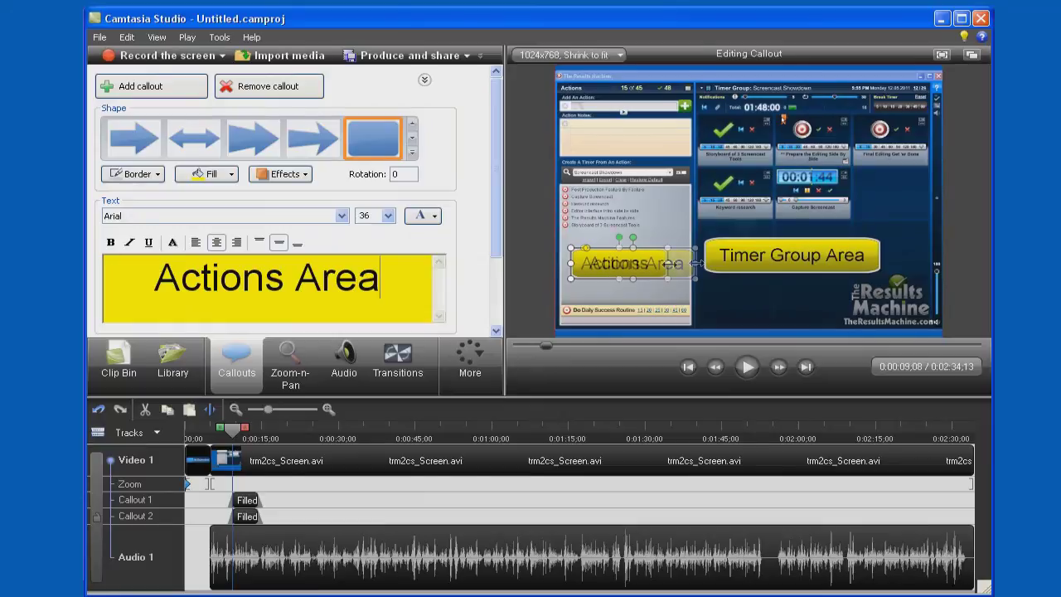
drag(668, 262, 683, 260)
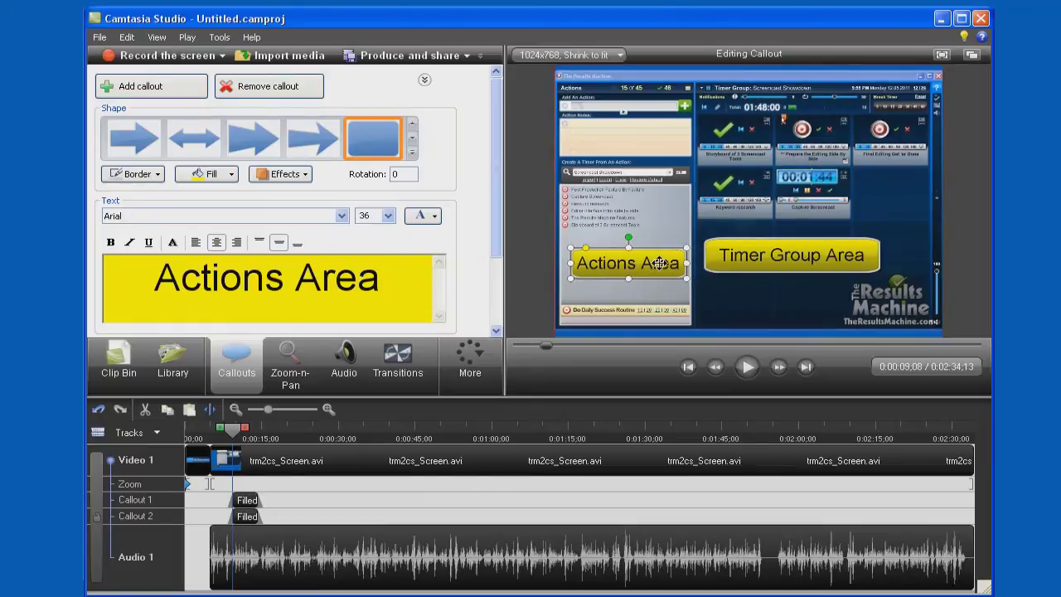
Step: Shift the Actions Area callout later on the timeline and scrub to check both callouts
click(258, 516)
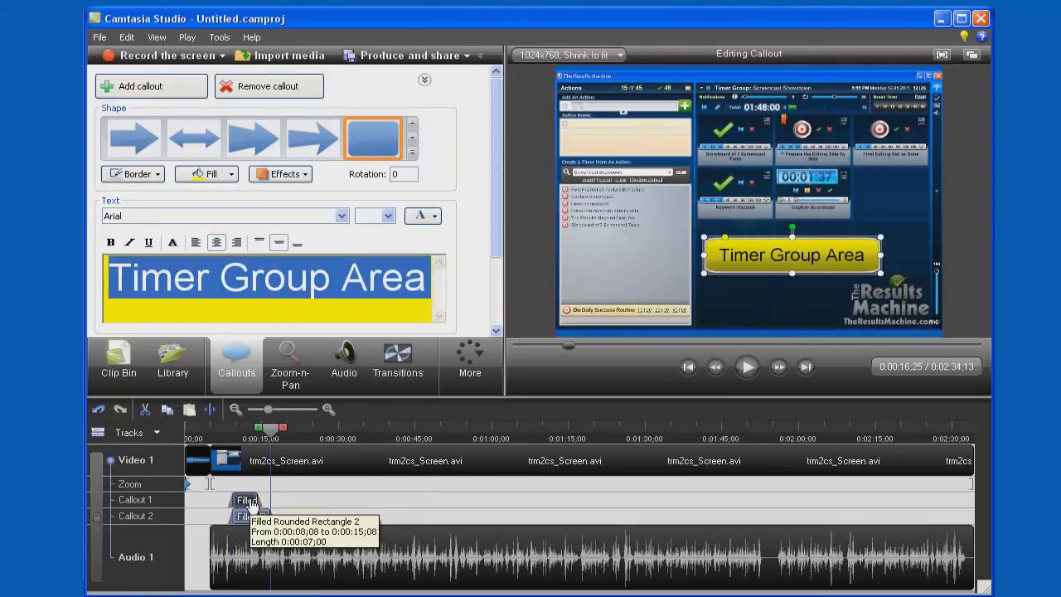
drag(249, 500, 274, 500)
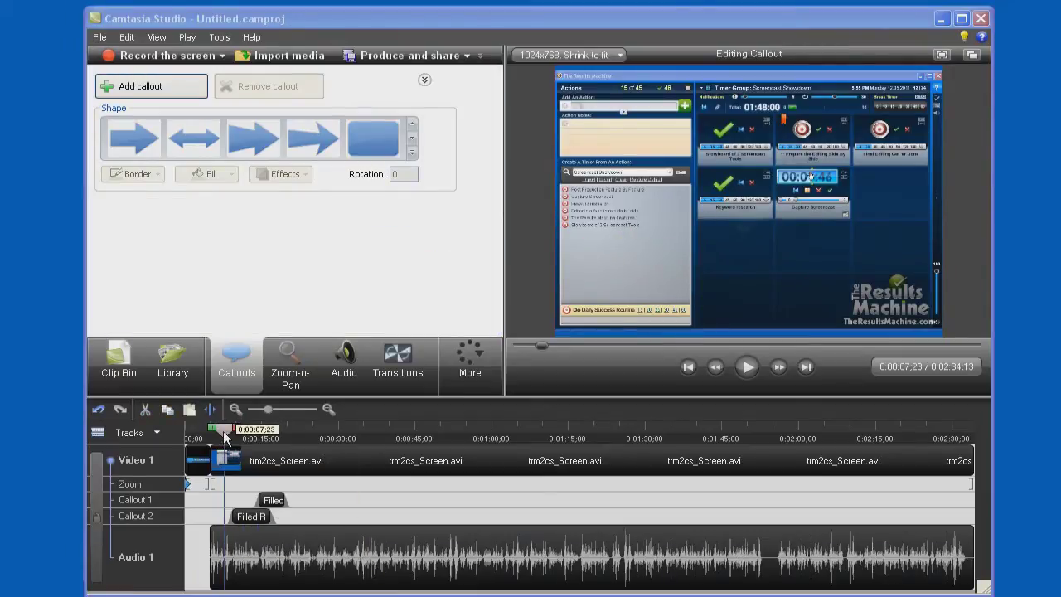
drag(224, 437, 236, 435)
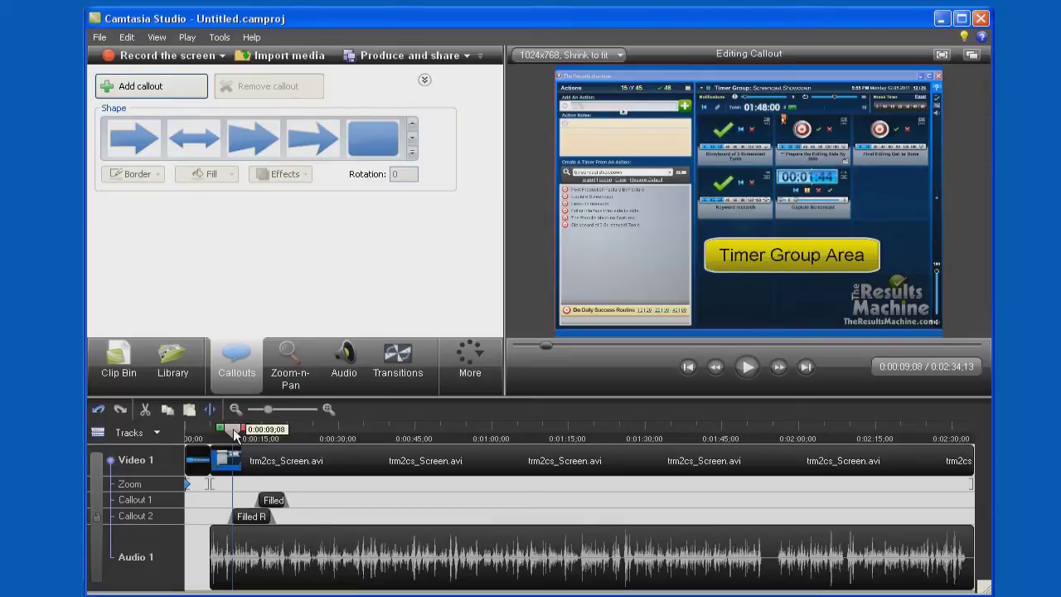
drag(236, 435, 273, 432)
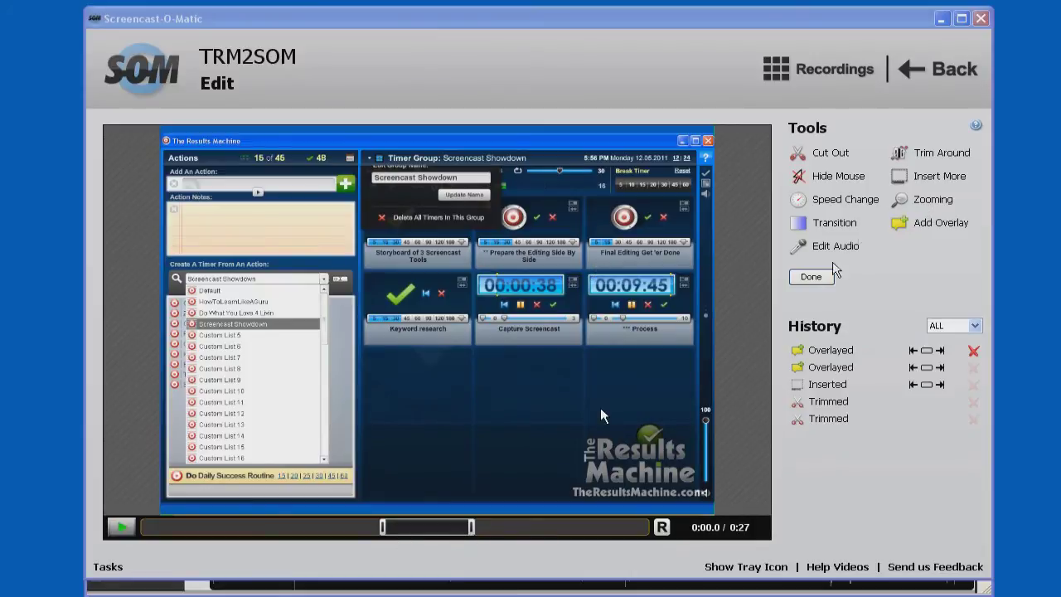
Step: Apply a Follow-the-mouse zoom to the marked section and play it back
click(929, 200)
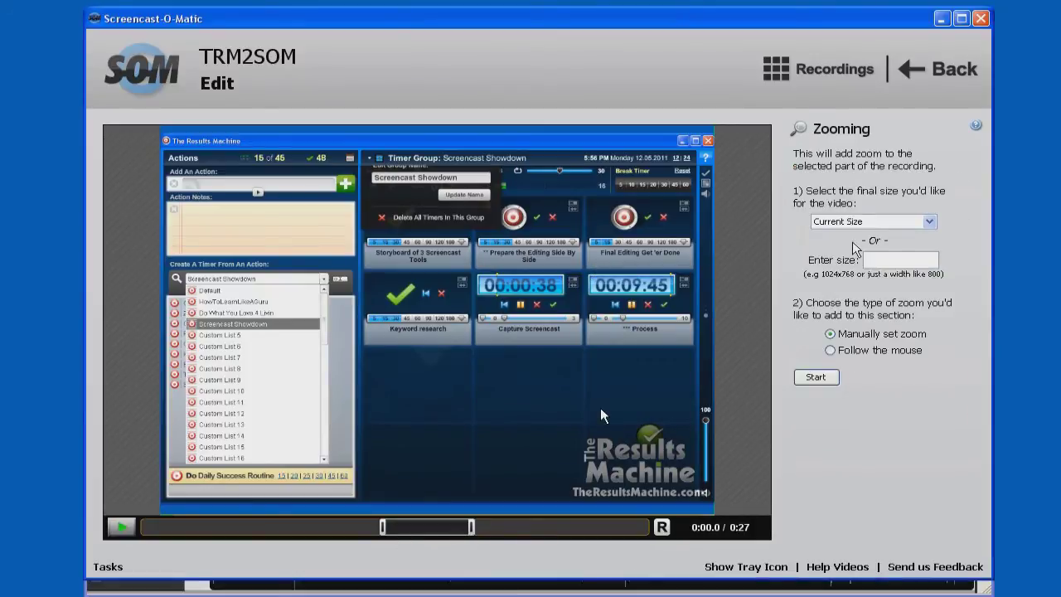
click(831, 350)
click(818, 378)
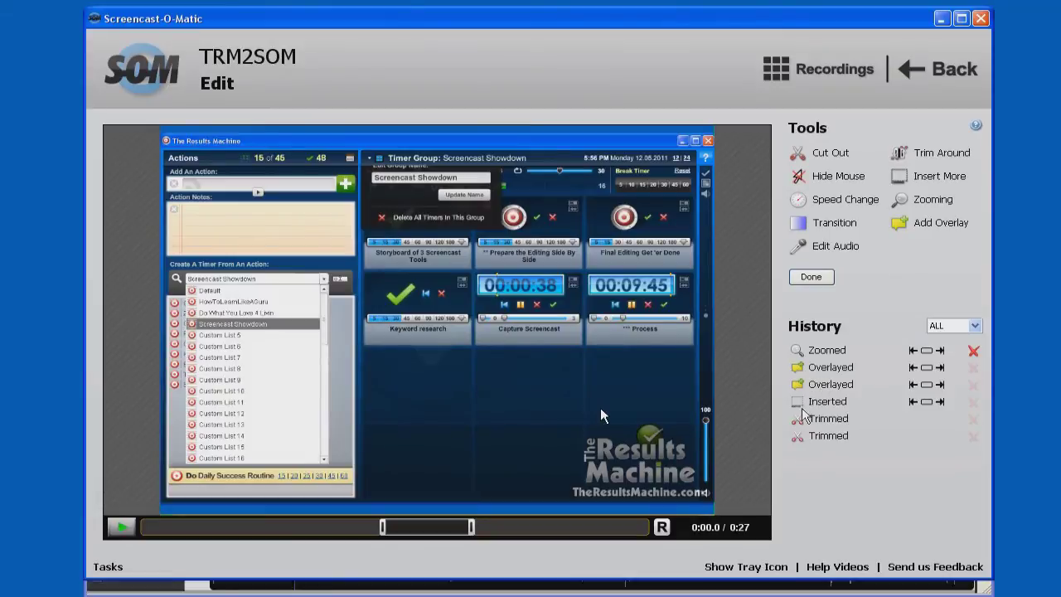
click(121, 528)
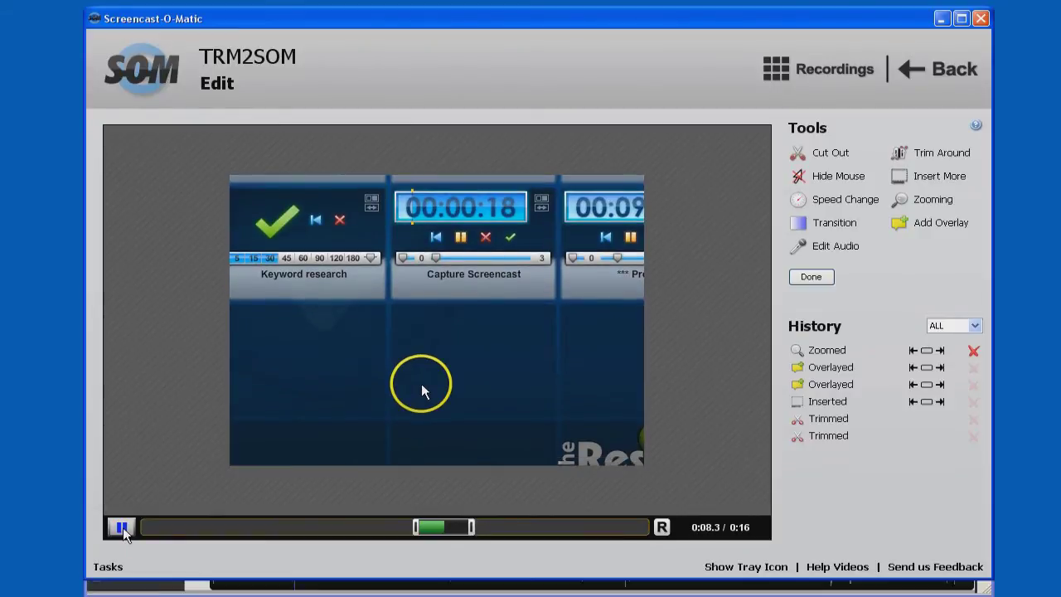
click(122, 528)
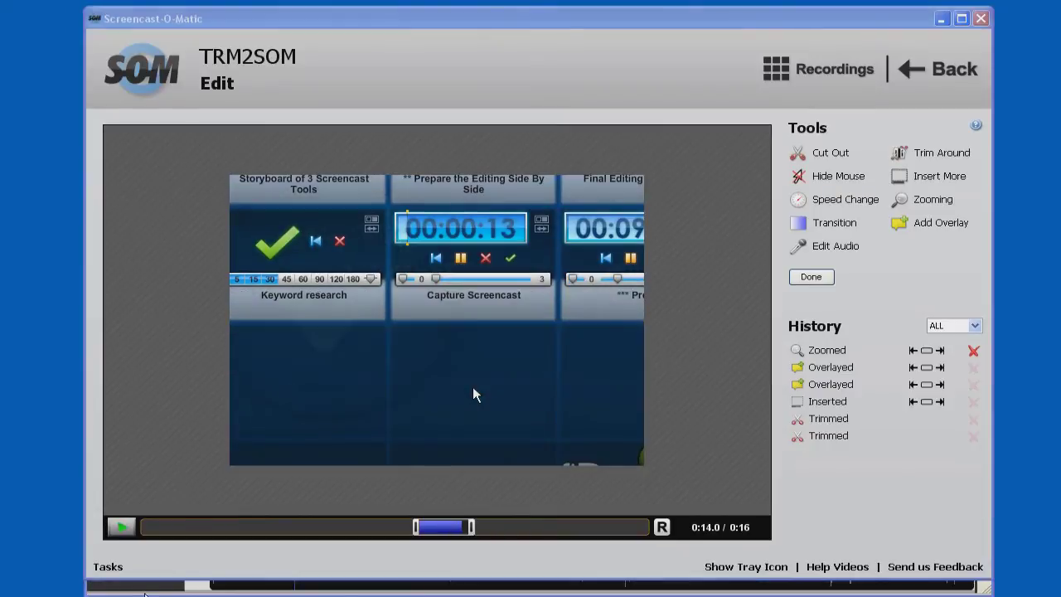
click(121, 528)
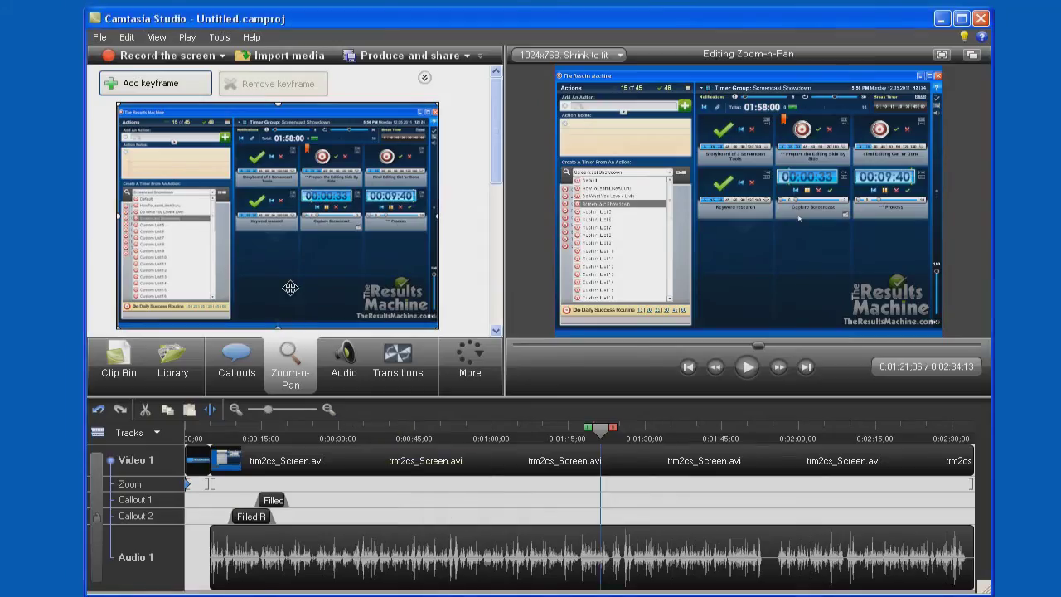
Step: Tighten the zoom rectangle onto the timer tiles, extend the preview range, and play it
drag(291, 288, 334, 199)
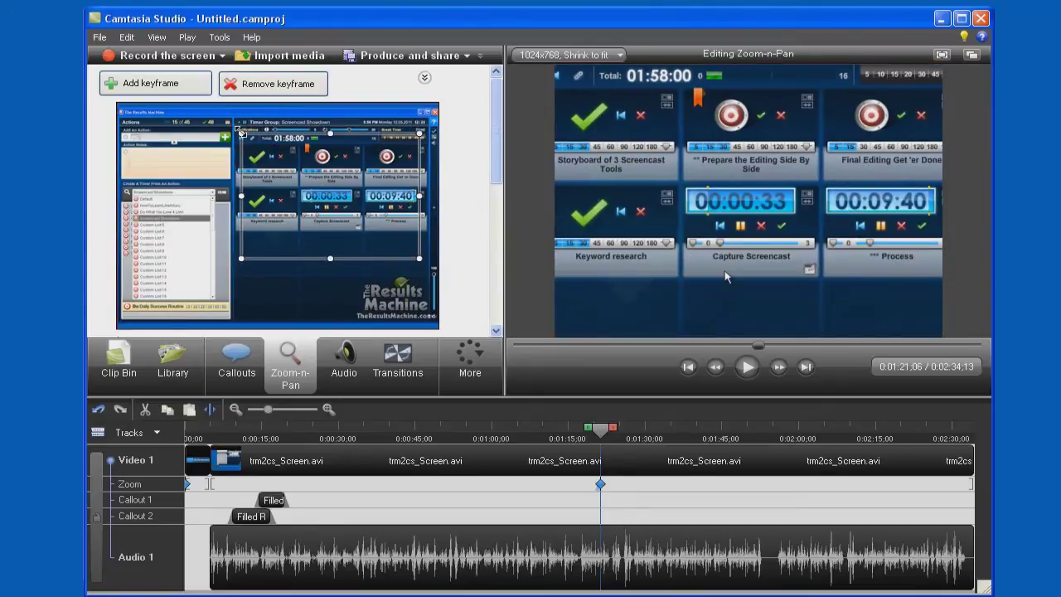
drag(235, 128, 247, 138)
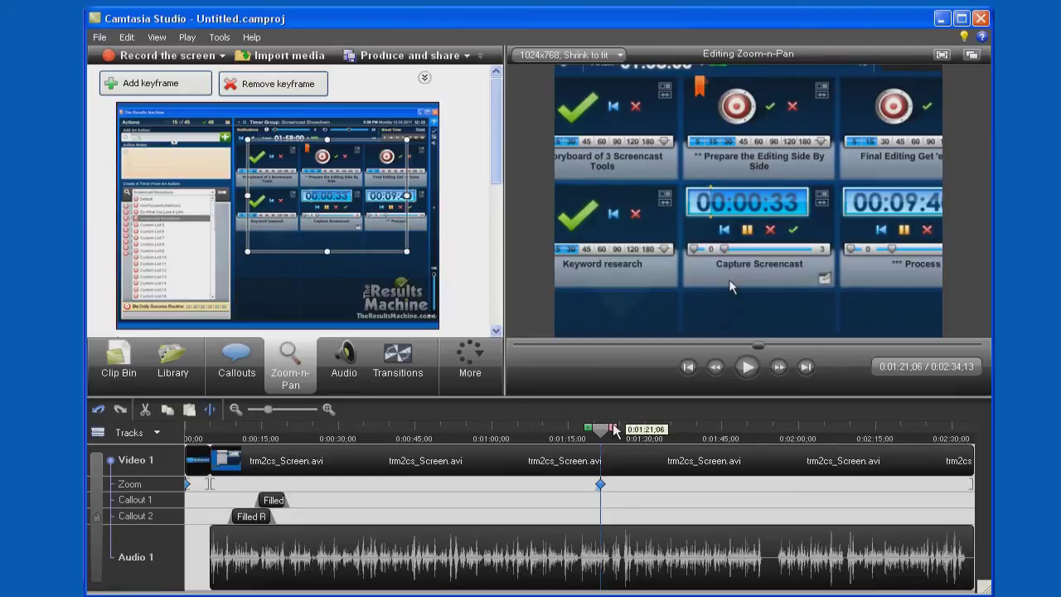
drag(615, 430, 672, 431)
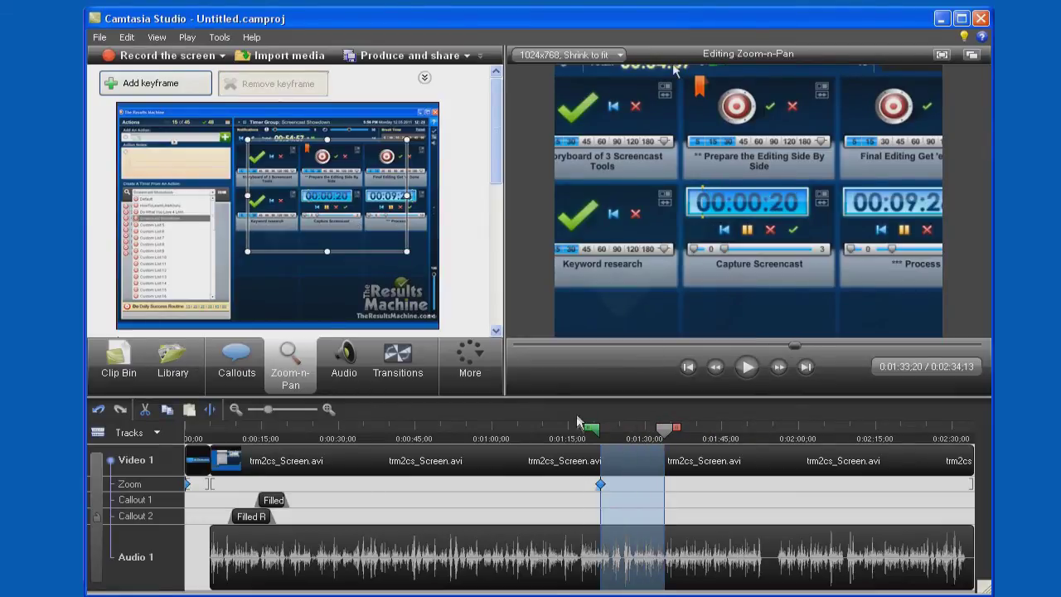
click(747, 367)
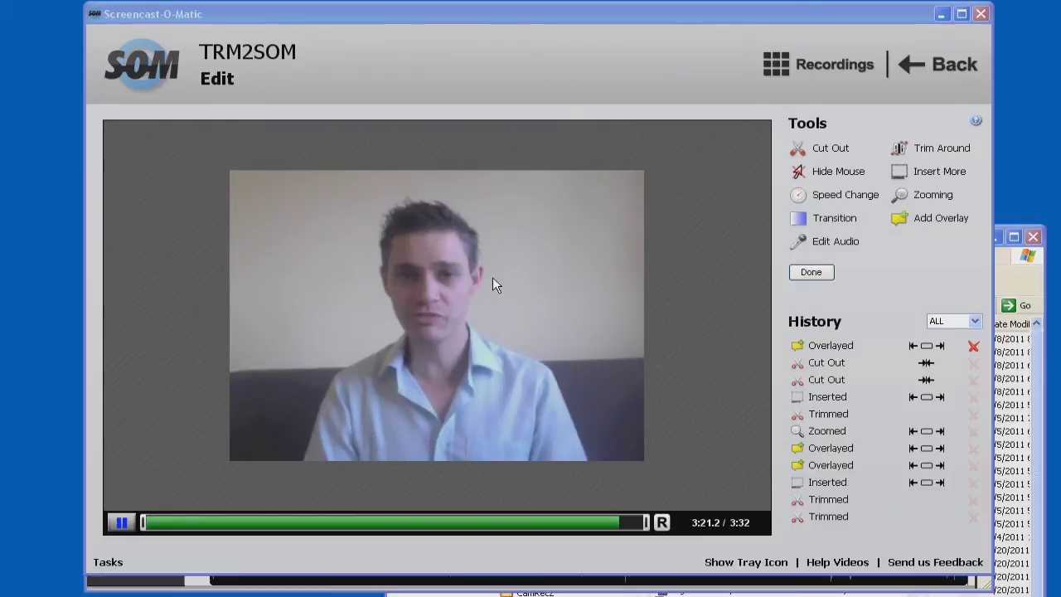
Step: In Add/Replace Audio, toggle the frame hold with H and record narration over the logo section
click(932, 174)
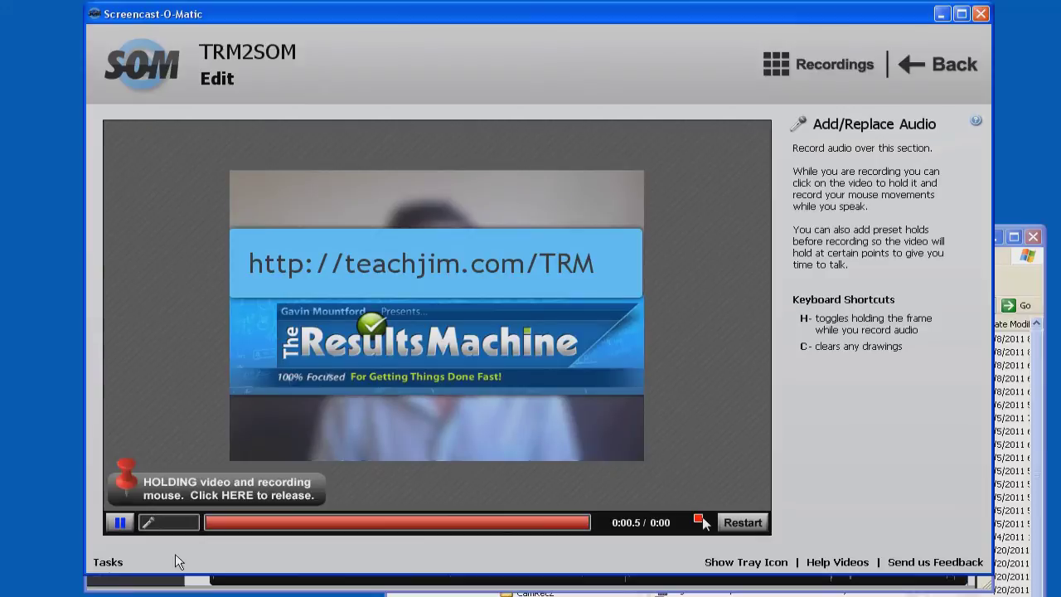
key(h)
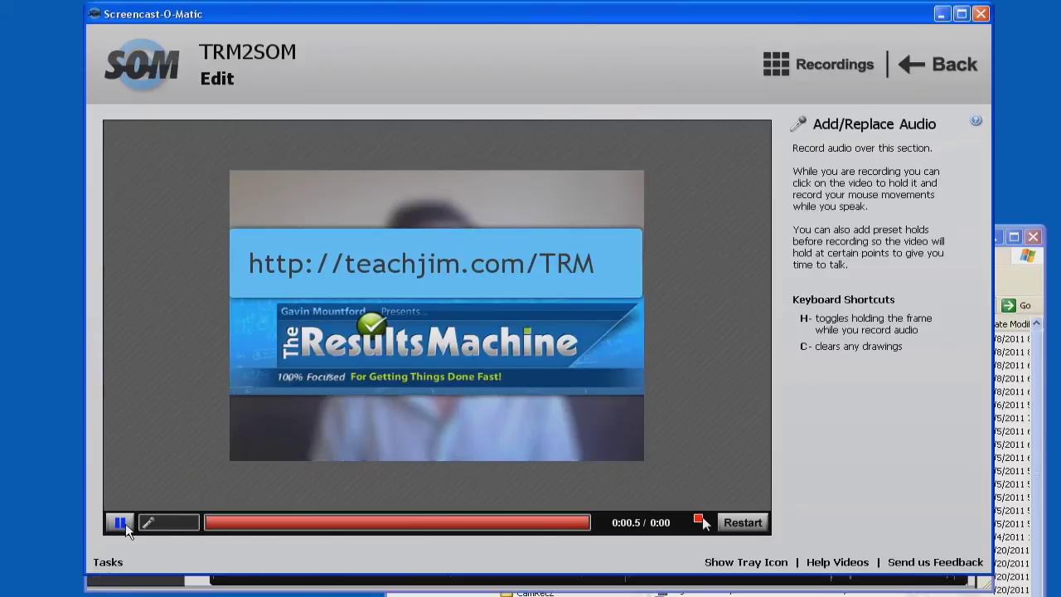
key(h)
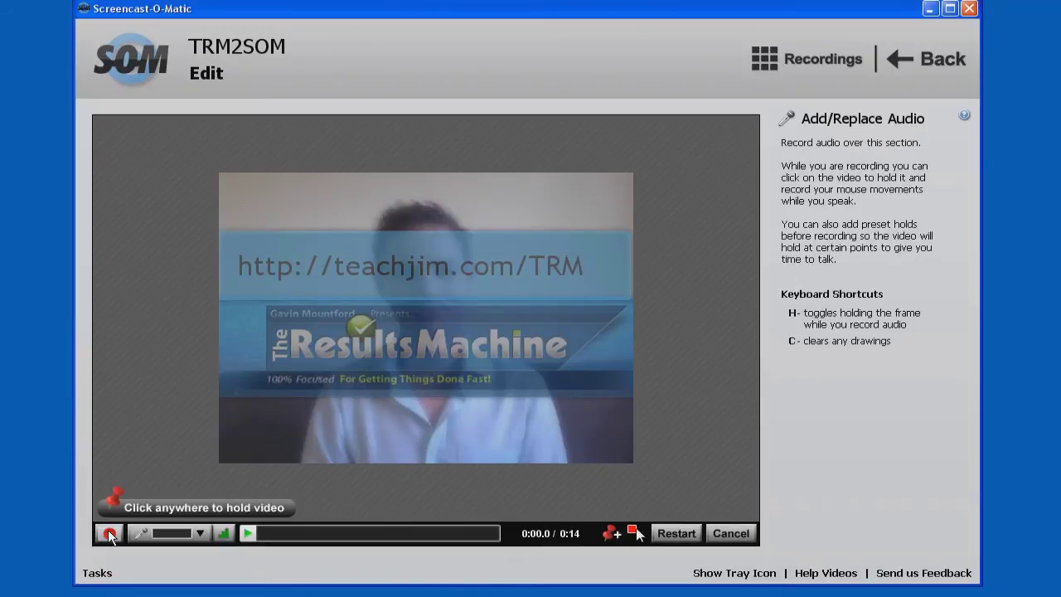
click(110, 533)
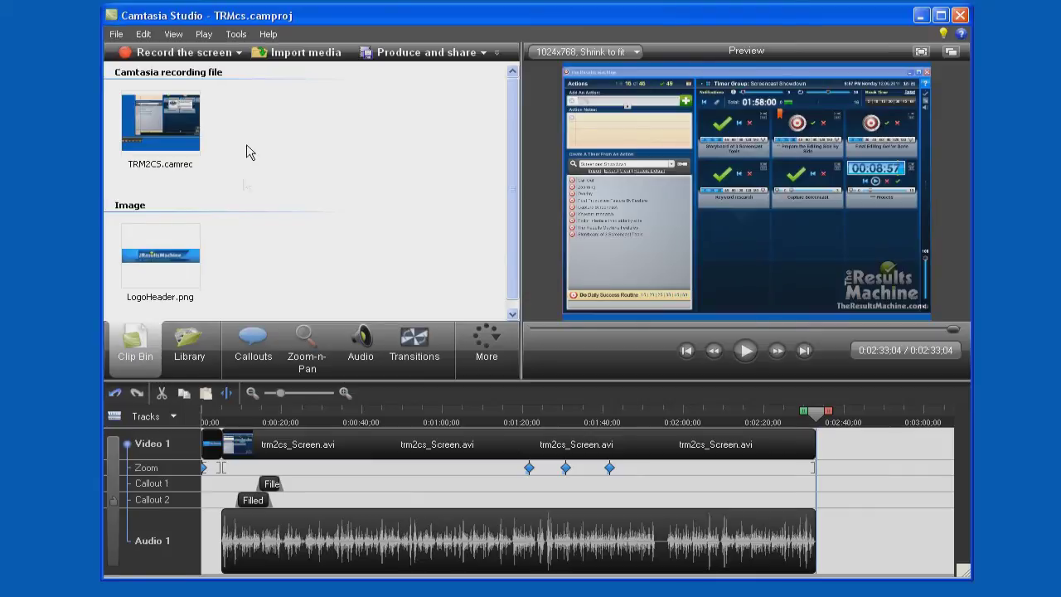
Step: Import the testimonial video GavinThoughts.wmv into the project's media library
mouse_move(126, 369)
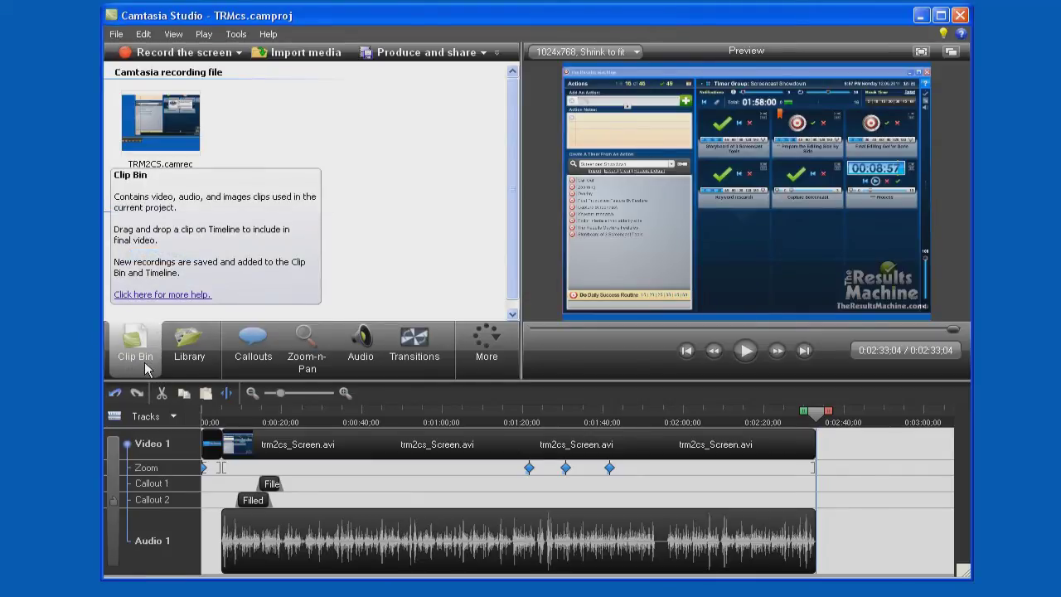
click(196, 373)
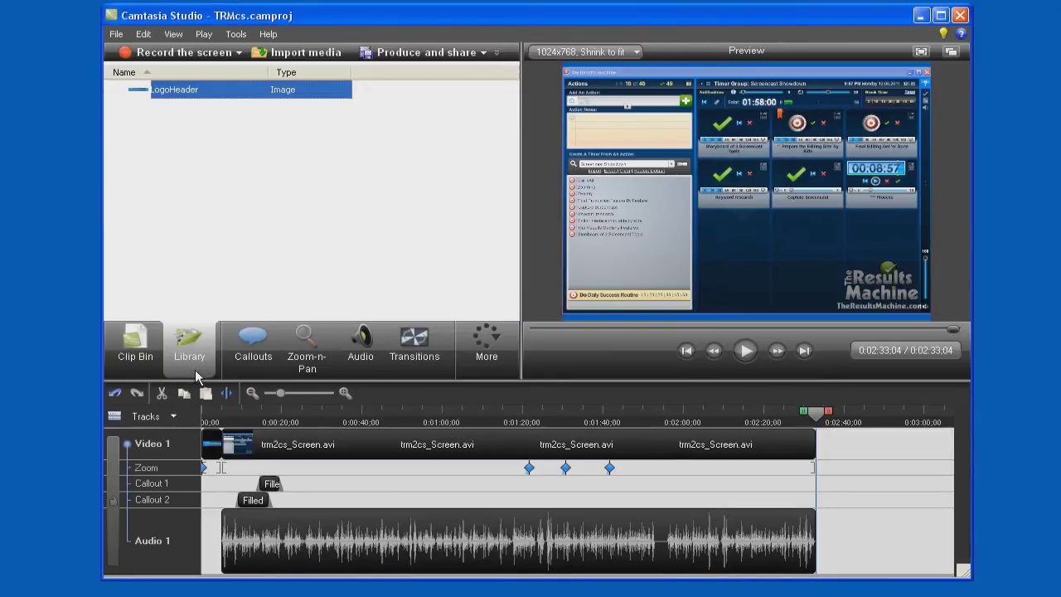
click(116, 34)
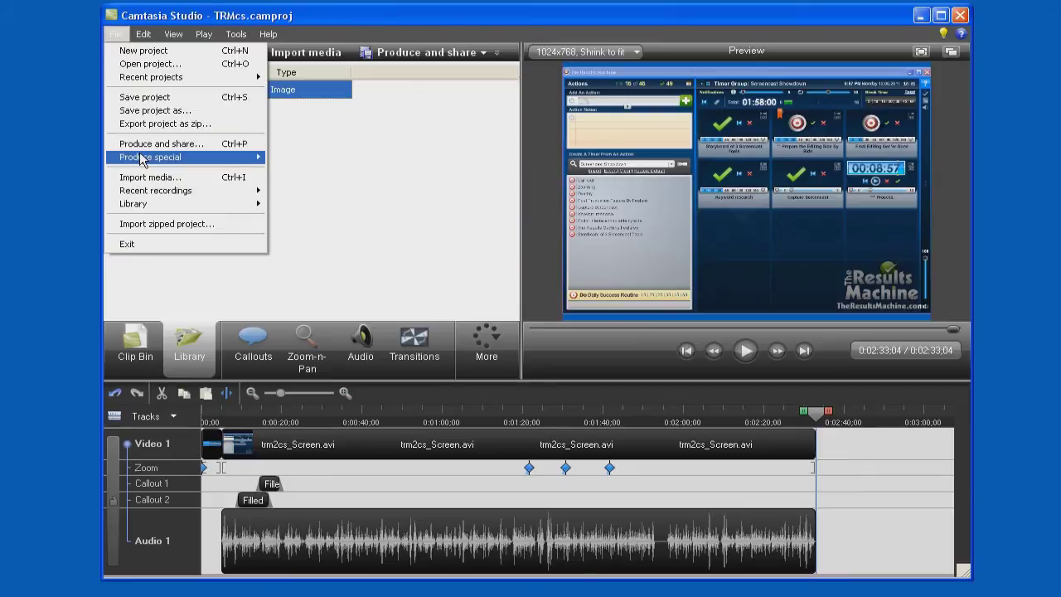
click(149, 178)
click(448, 383)
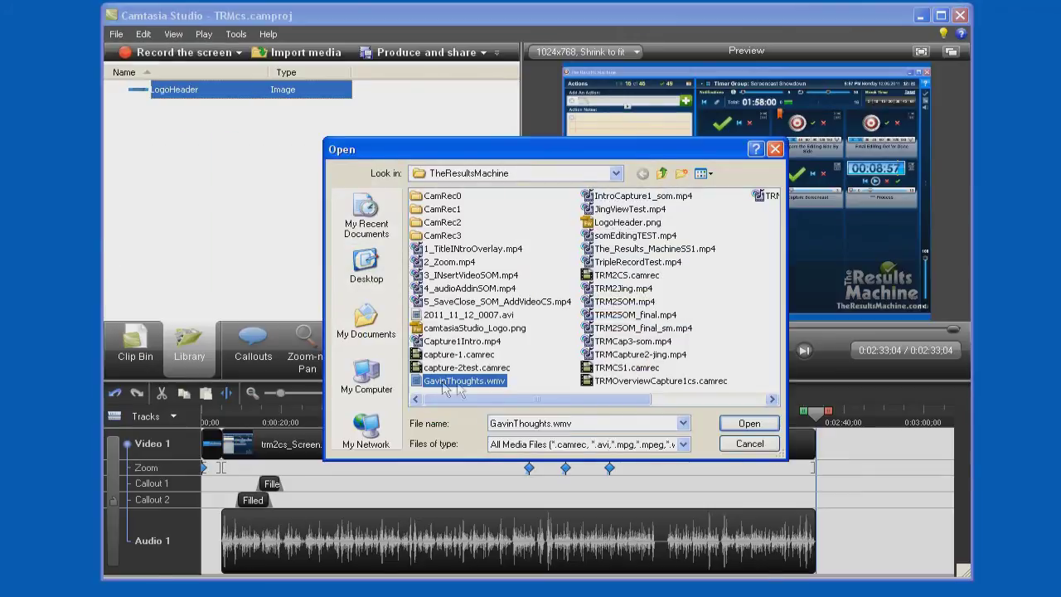
click(750, 425)
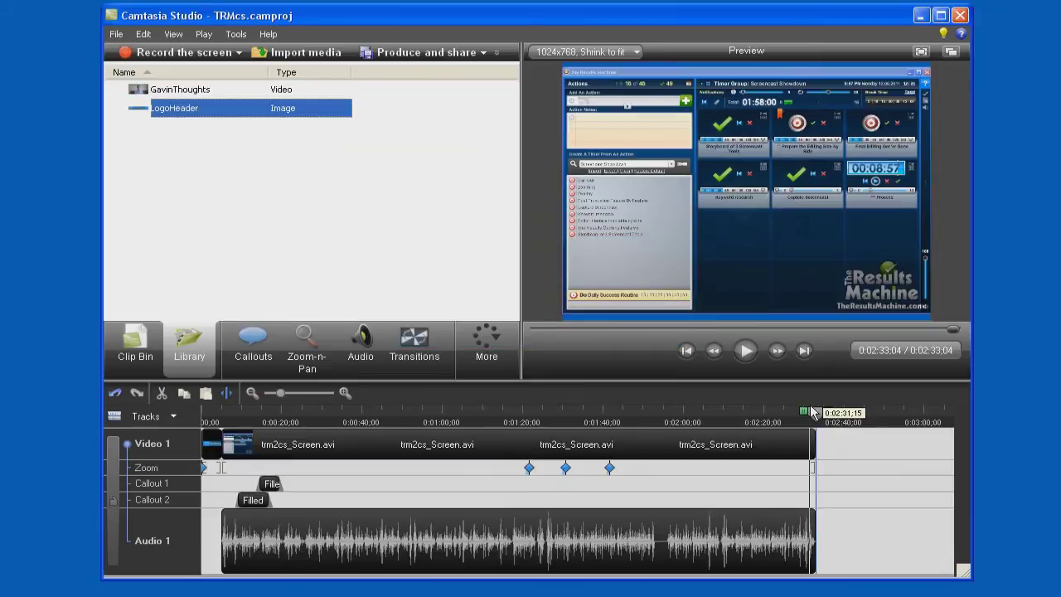
Step: Place GavinThoughts.wmv on Video 1 after the screen clip, then play the join and ending
click(172, 91)
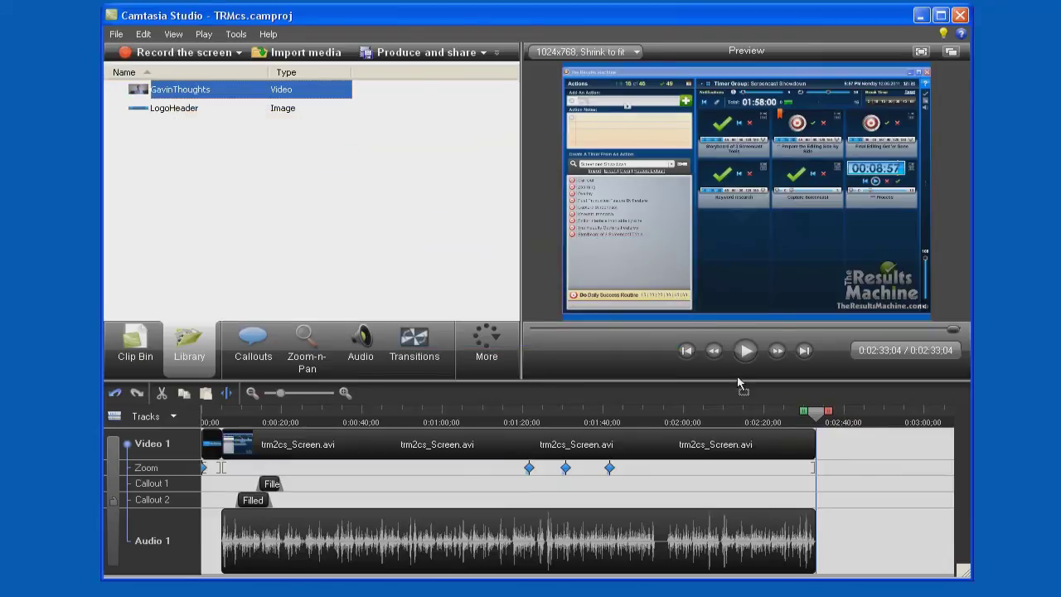
drag(740, 386, 817, 456)
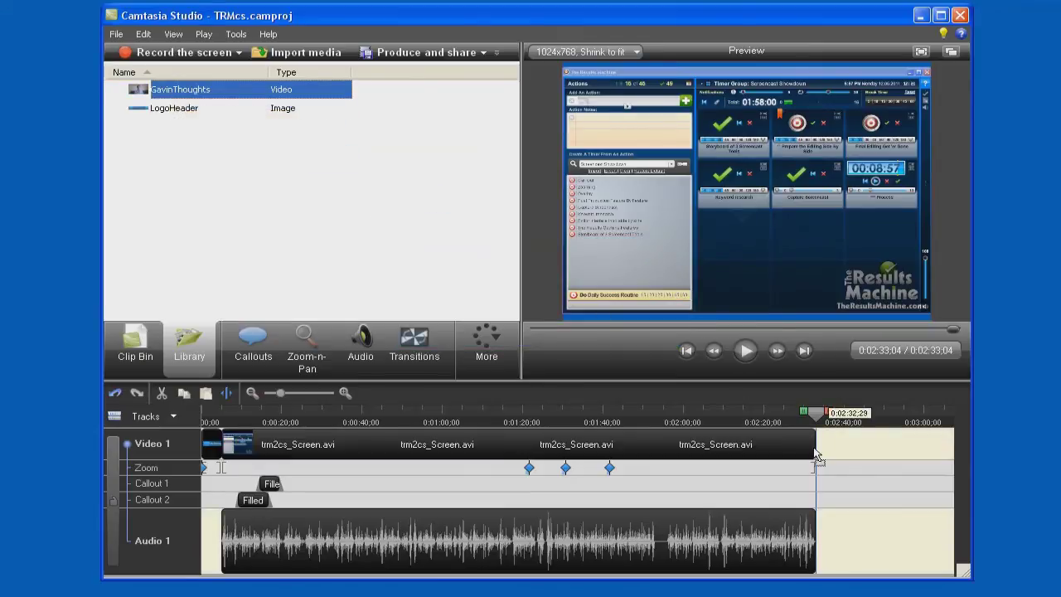
drag(818, 456, 817, 456)
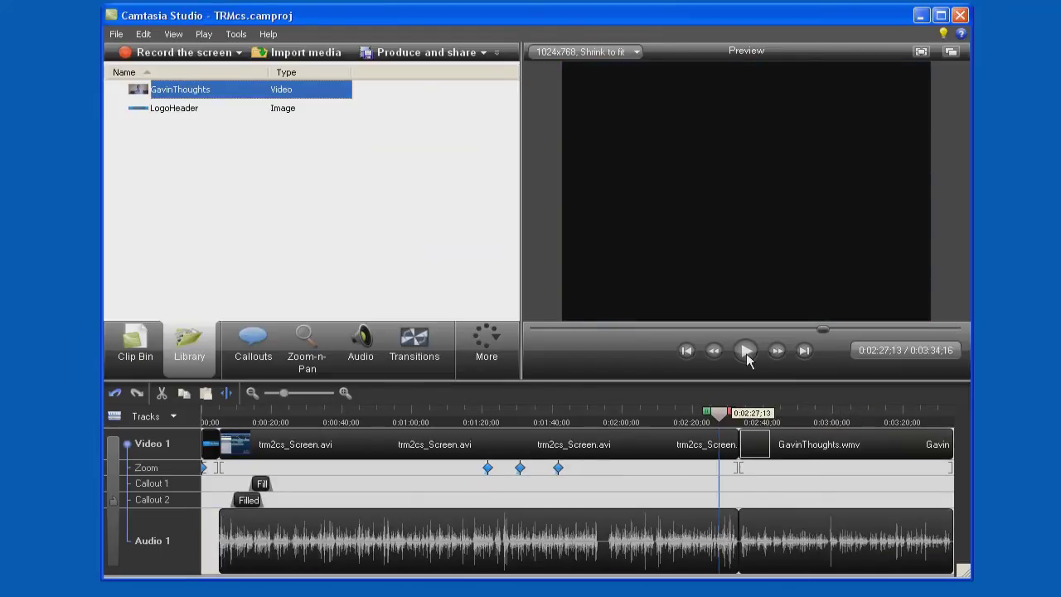
click(746, 353)
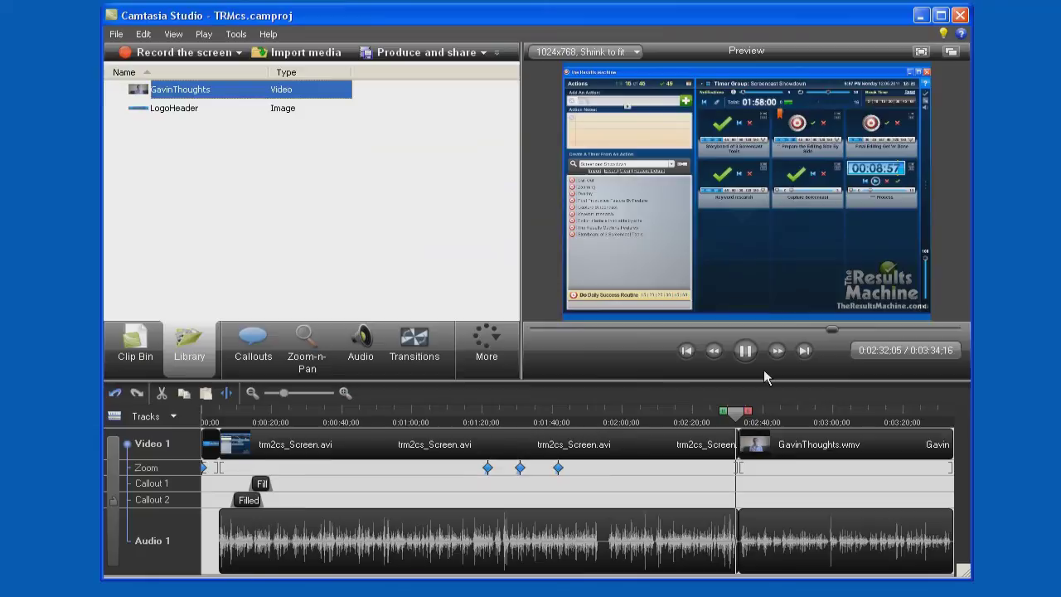
click(935, 446)
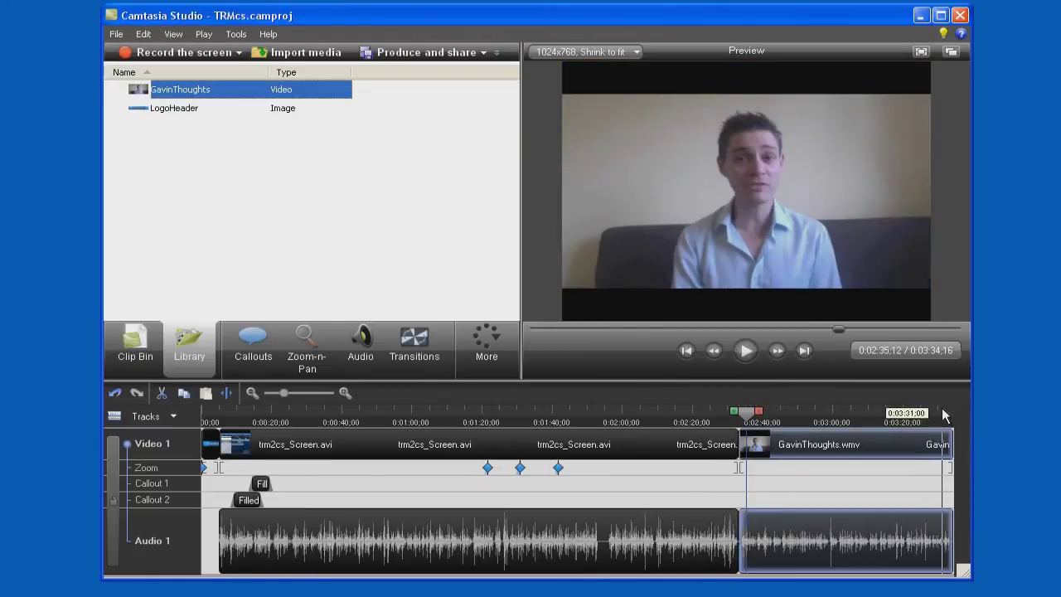
click(945, 415)
click(748, 357)
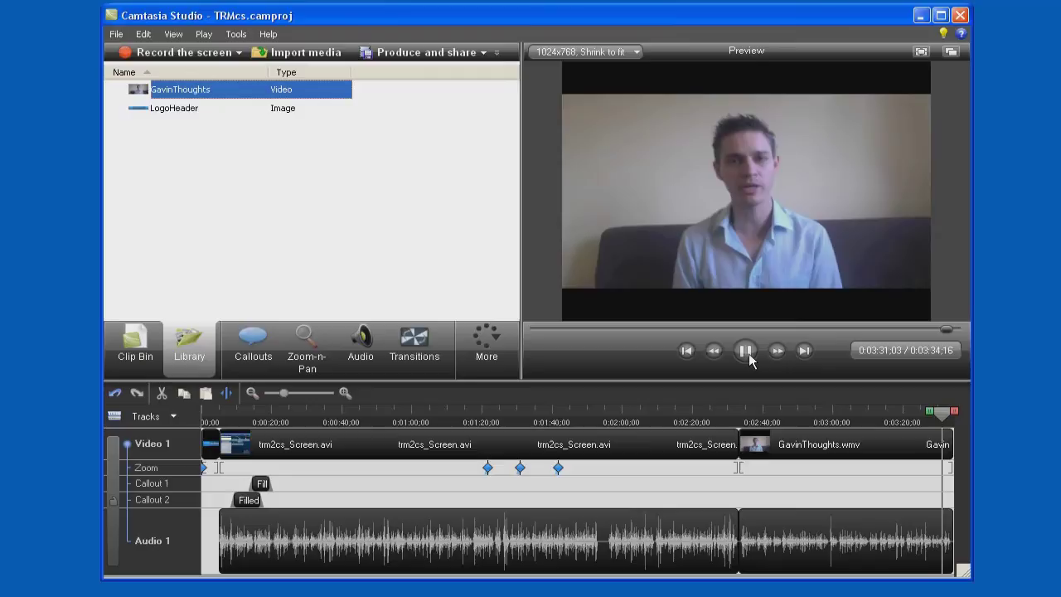
Step: Append LogoHeader.png at the timeline end and tighten the Zoom-n-Pan rectangle around the logo
click(951, 419)
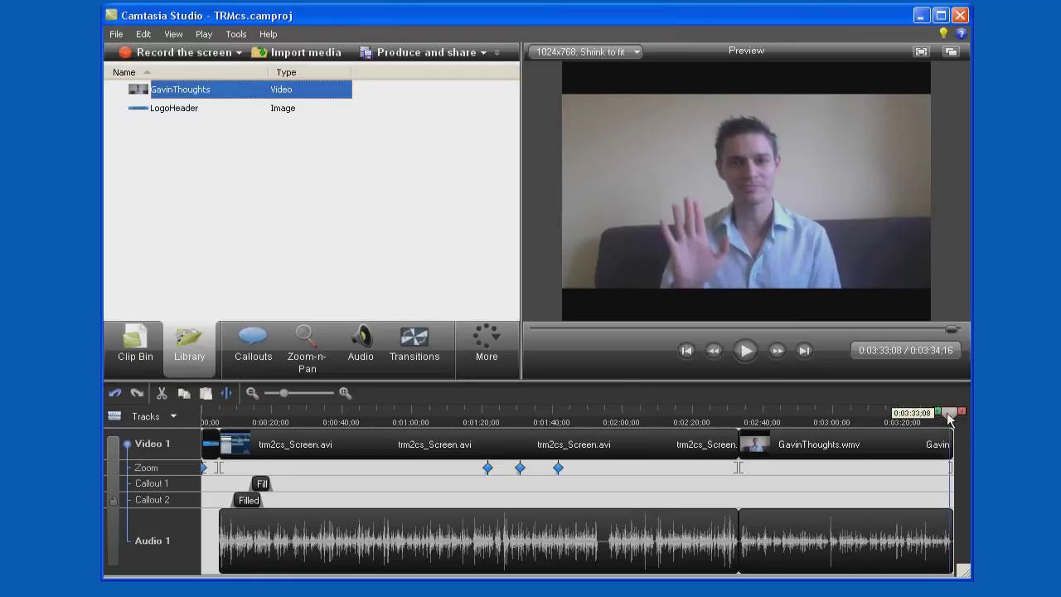
drag(145, 115, 952, 445)
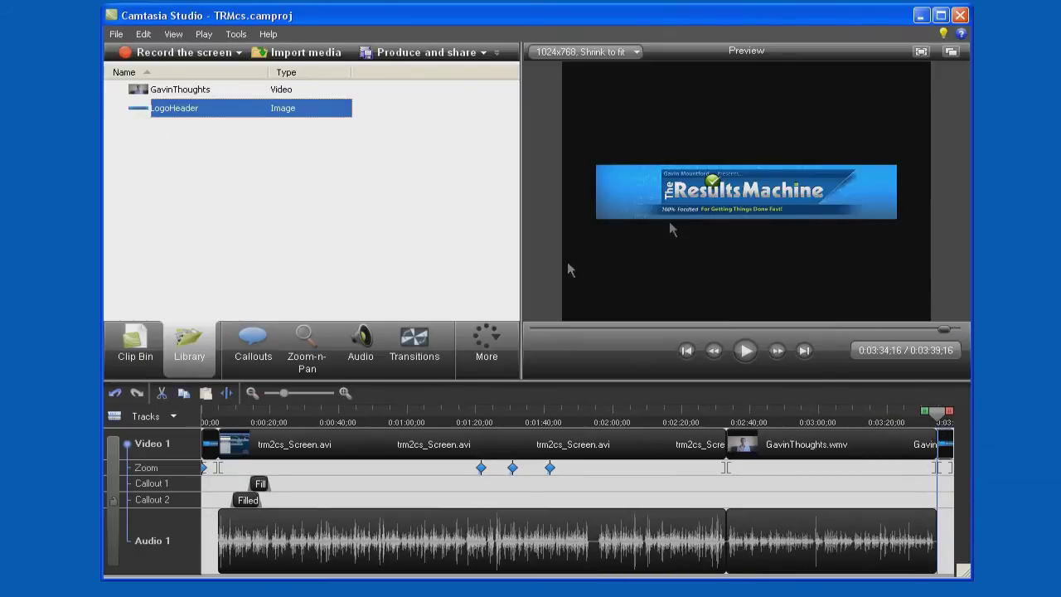
click(307, 348)
drag(294, 99, 294, 167)
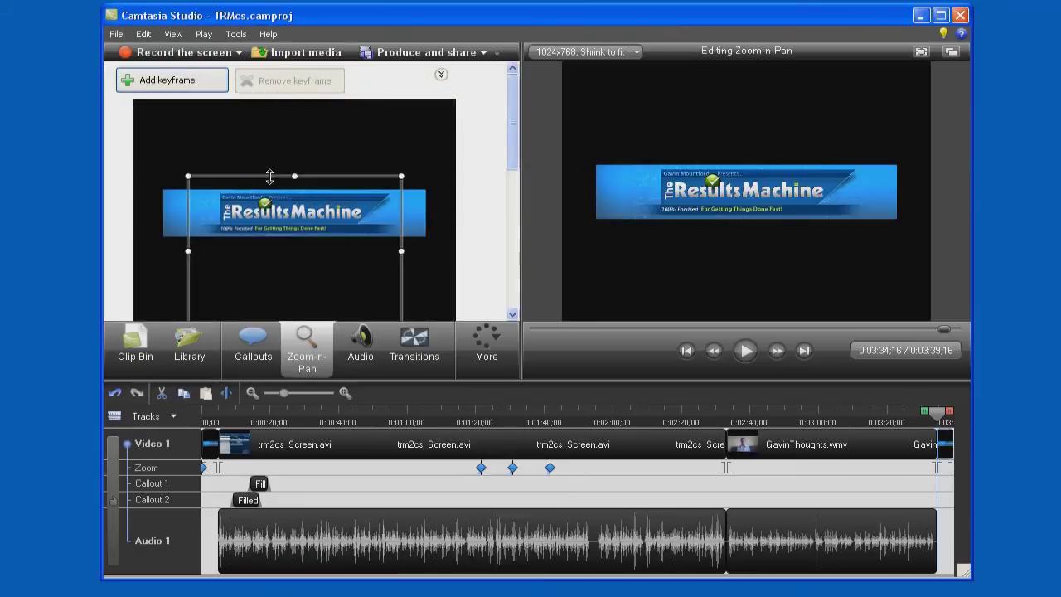
drag(282, 284, 307, 268)
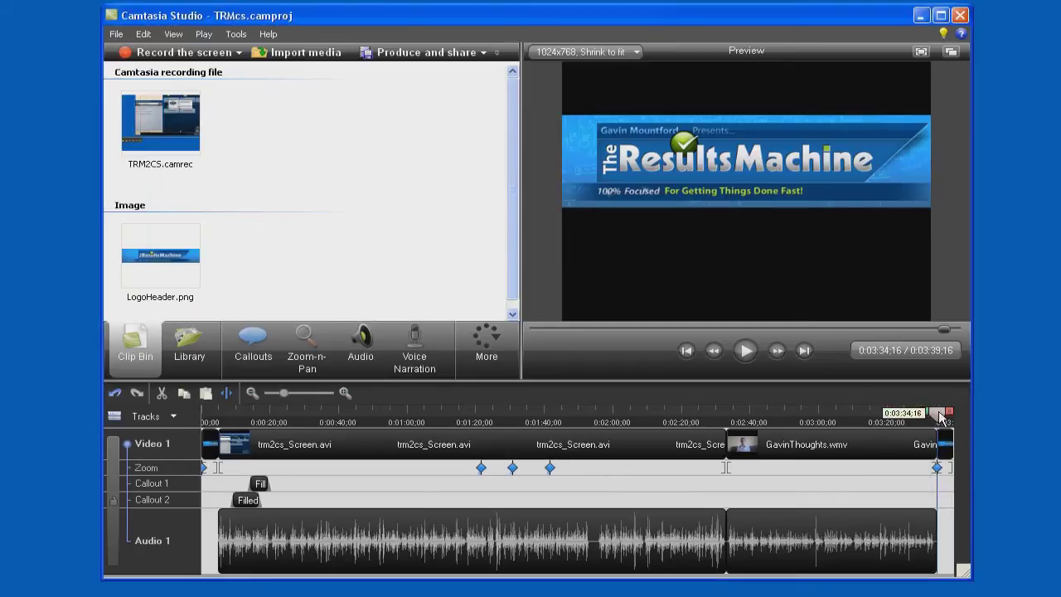
Step: Record the closing narration on Audio 2 and save it as closing.wav
click(425, 349)
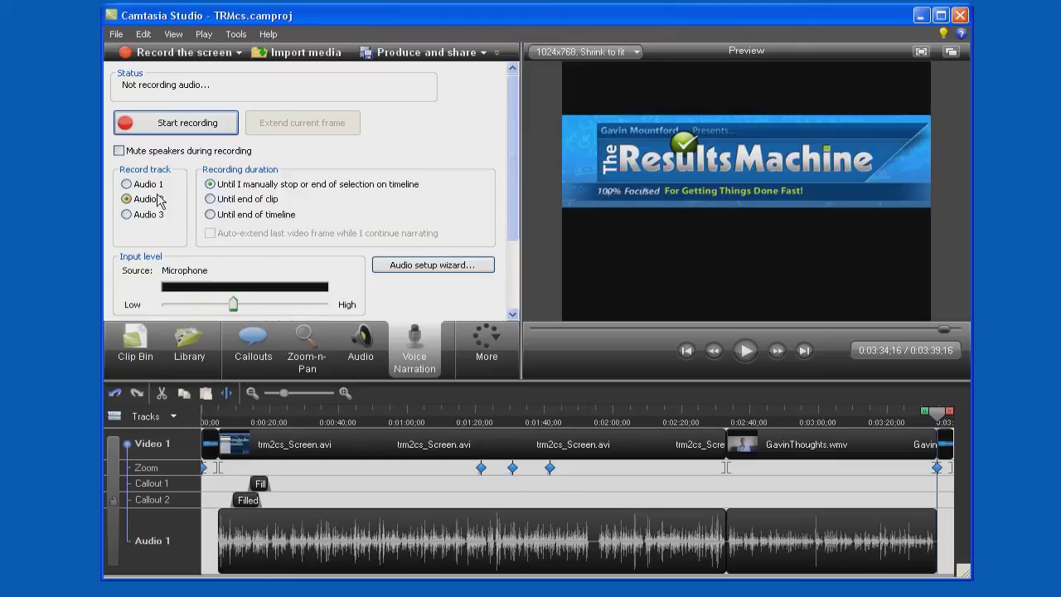
key(F9)
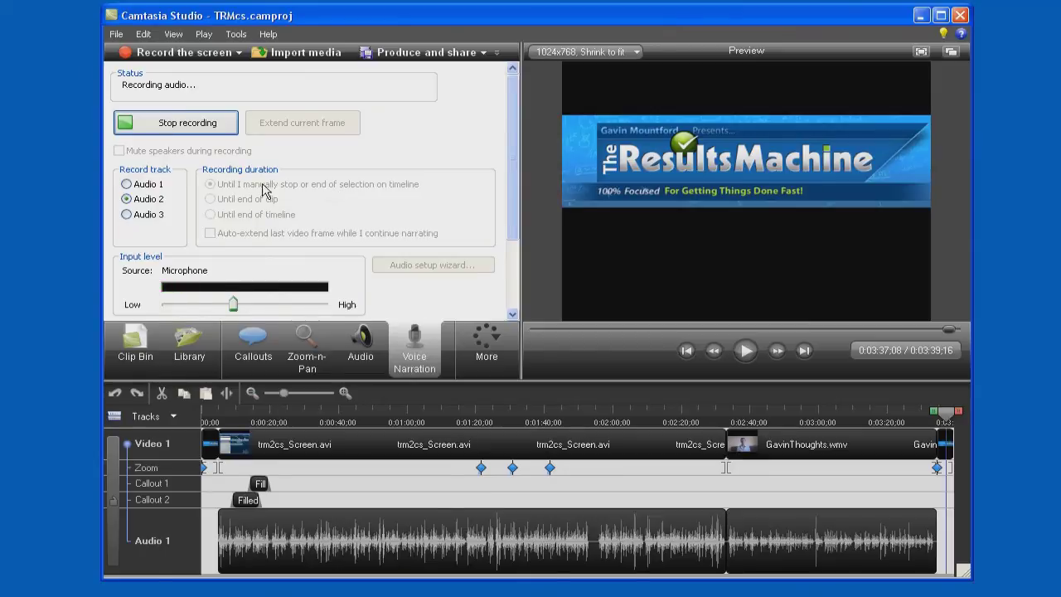
text(closing)
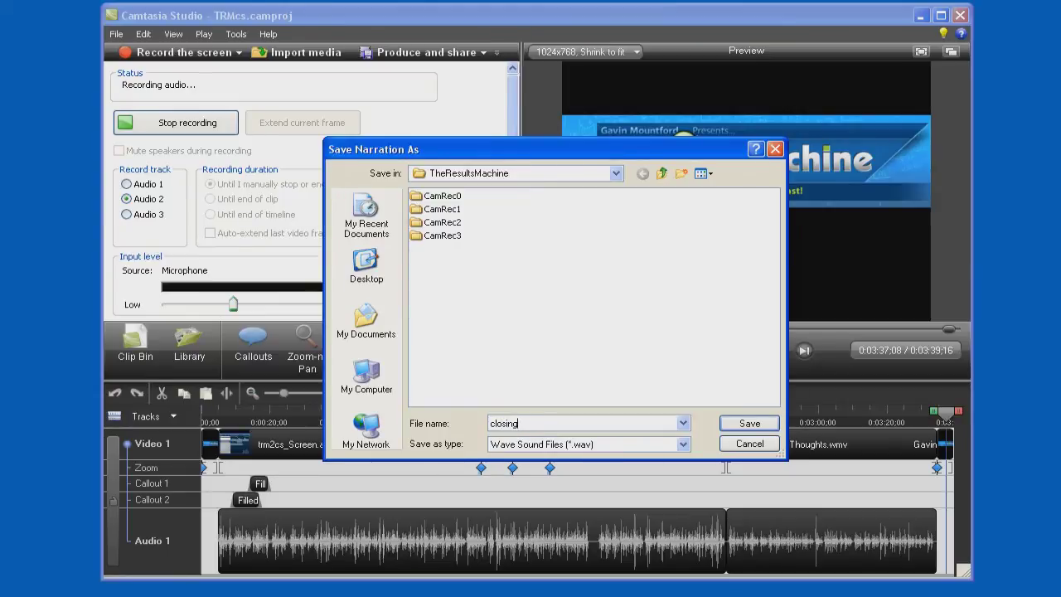
click(734, 426)
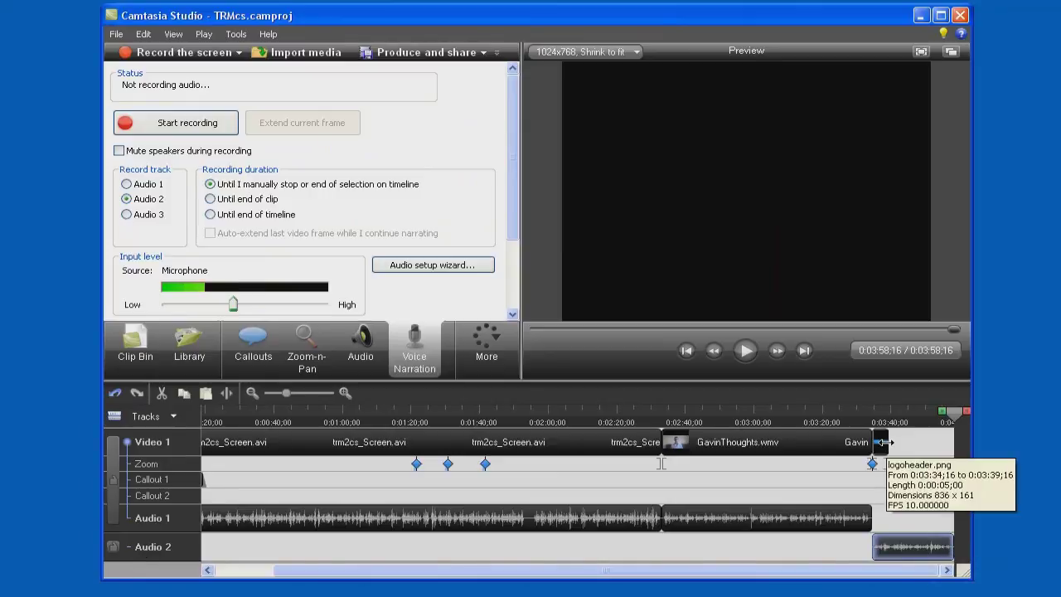
Step: Stretch the LogoHeader.png clip to about 0:00:23;26 so it runs under the whole narration
drag(882, 442, 958, 448)
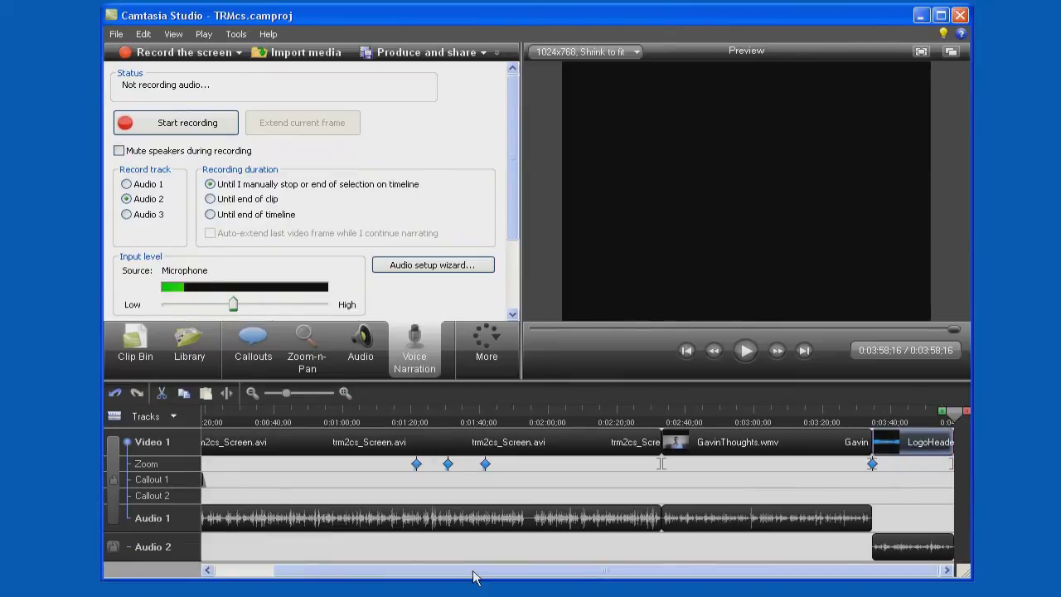
drag(474, 572, 416, 572)
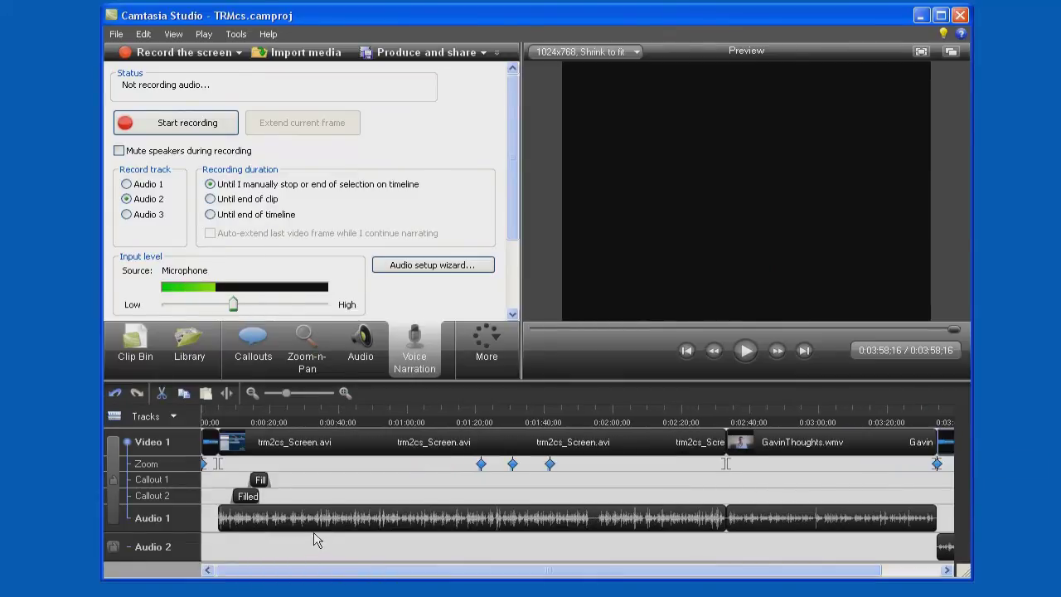